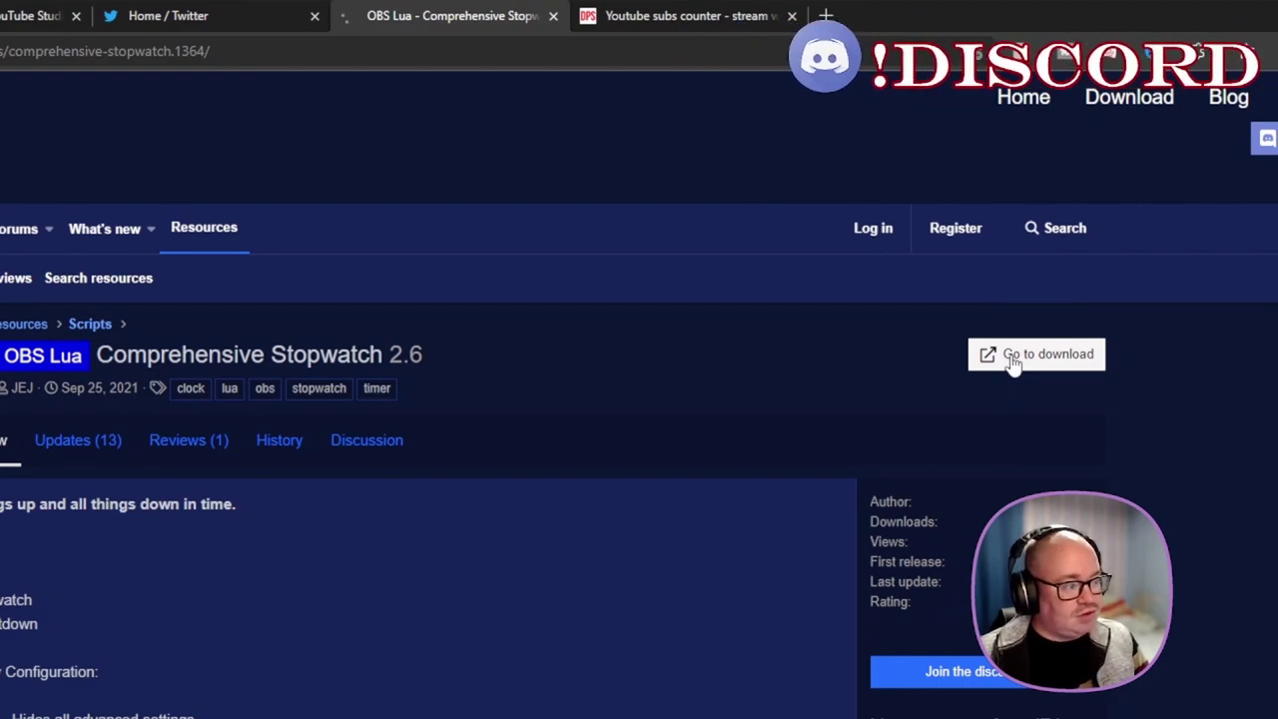
# Open the midnight-studios obs-lua repository on GitHub and show its Code download options
pyautogui.click(1013, 361)
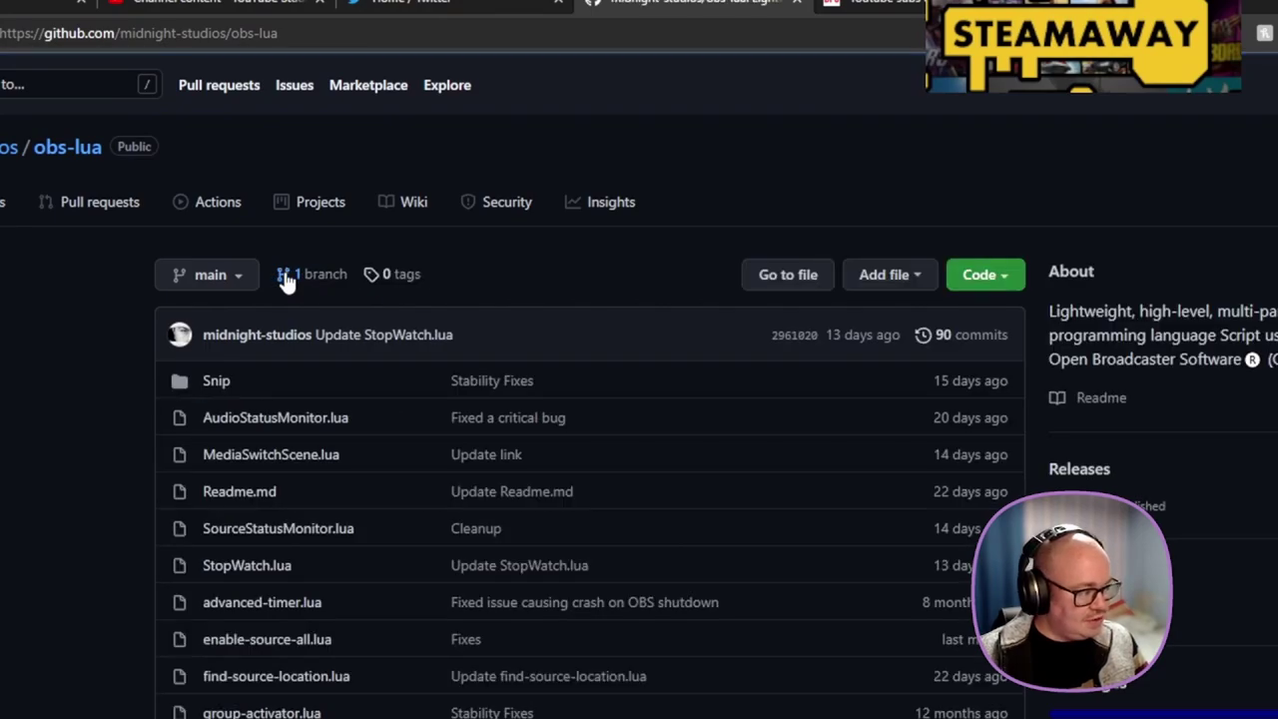
pyautogui.click(985, 276)
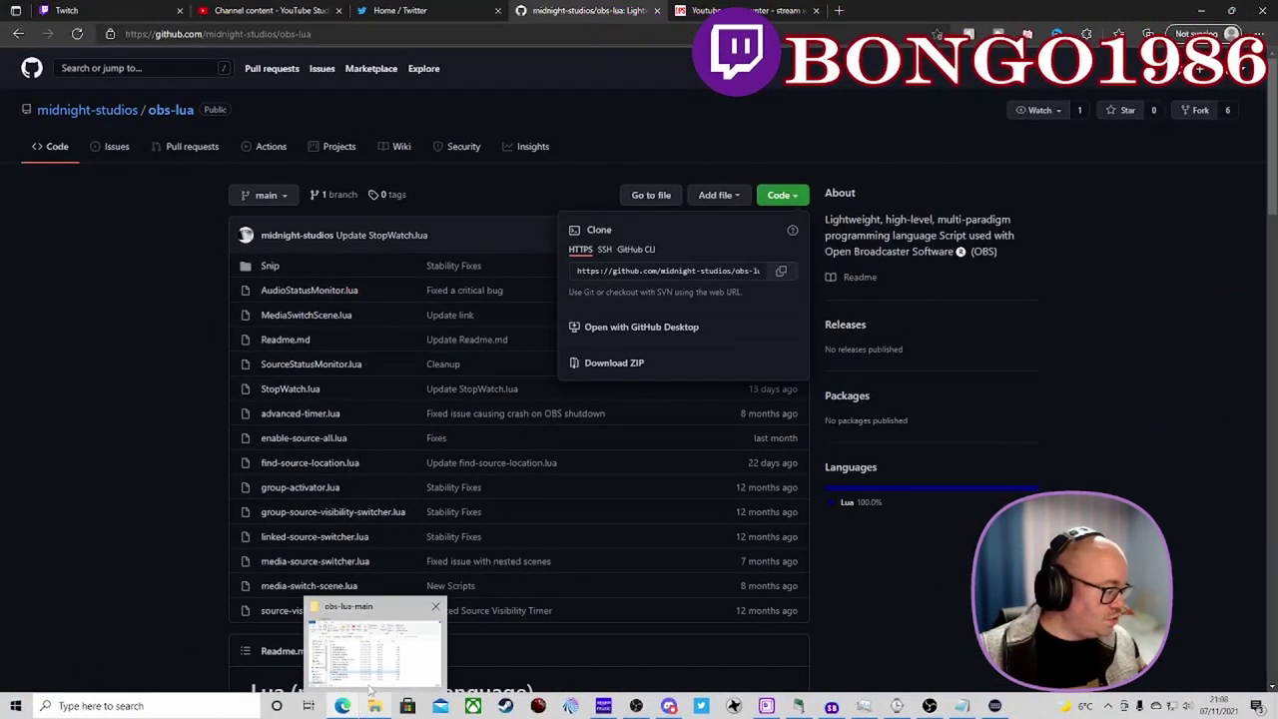
# Open the extracted obs-lua-main folder in Downloads, then its inner obs-lua-main scripts folder
pyautogui.click(369, 671)
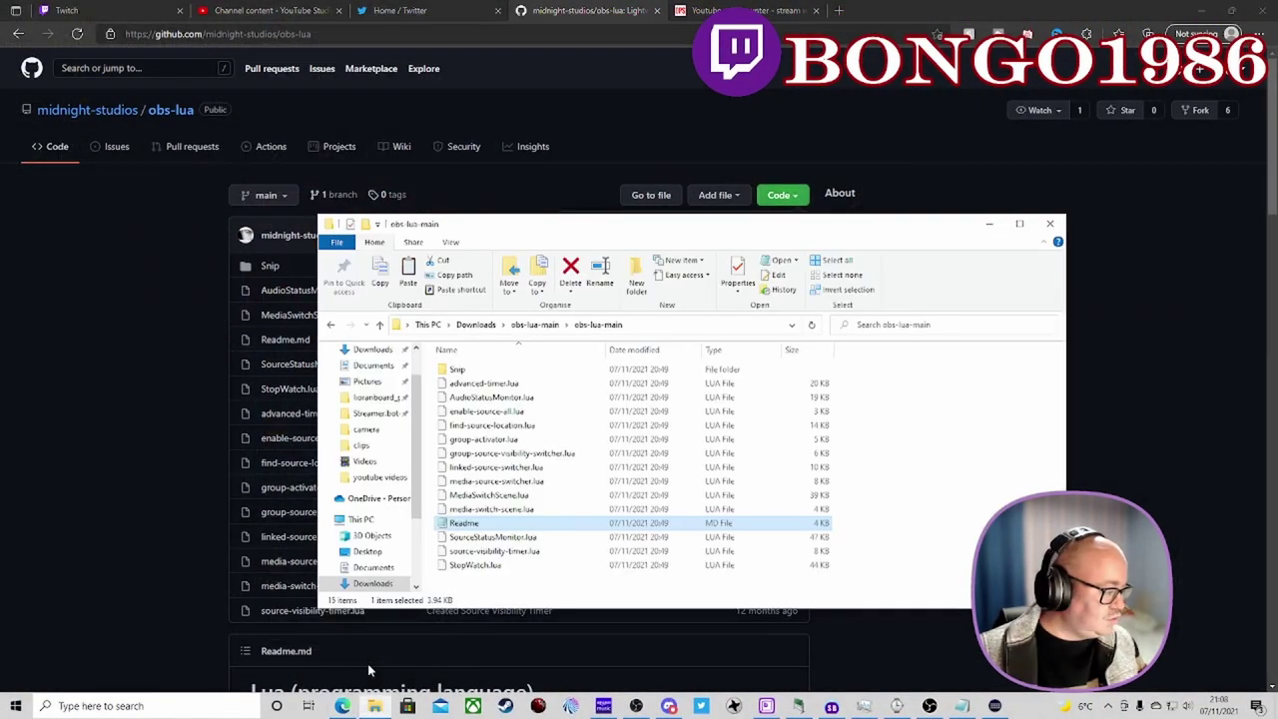
pyautogui.click(475, 325)
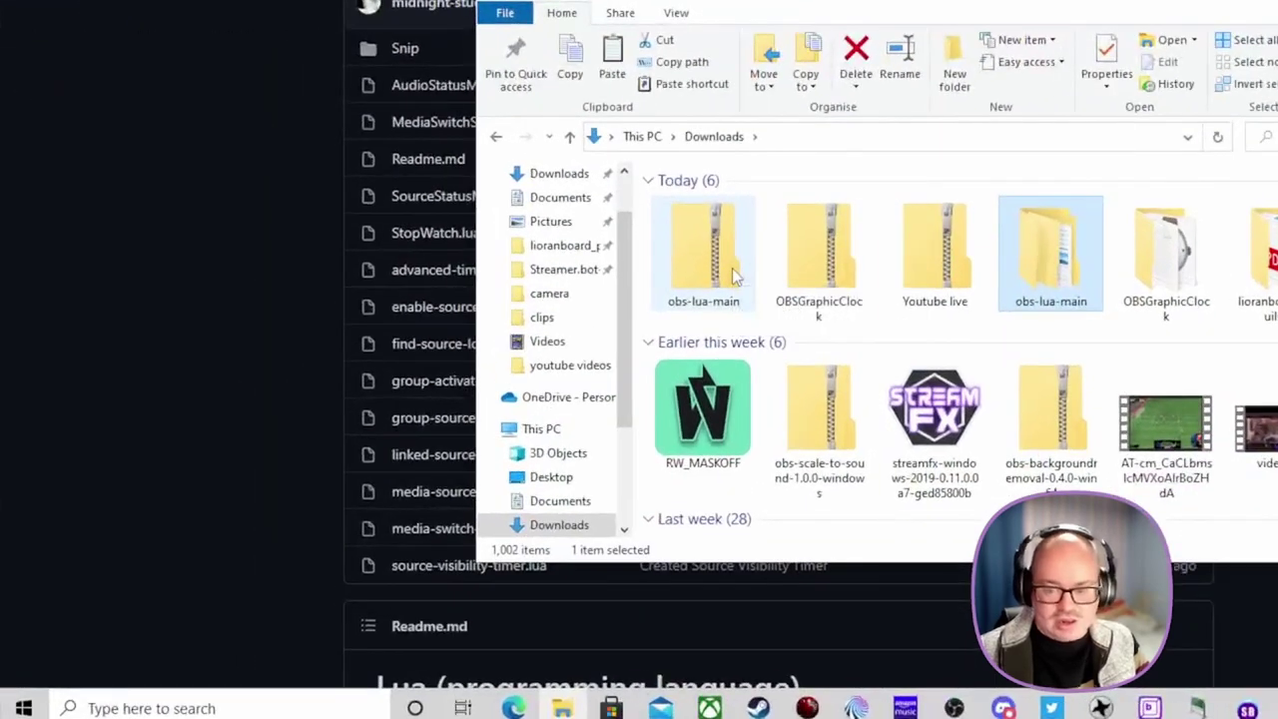
pyautogui.click(489, 417)
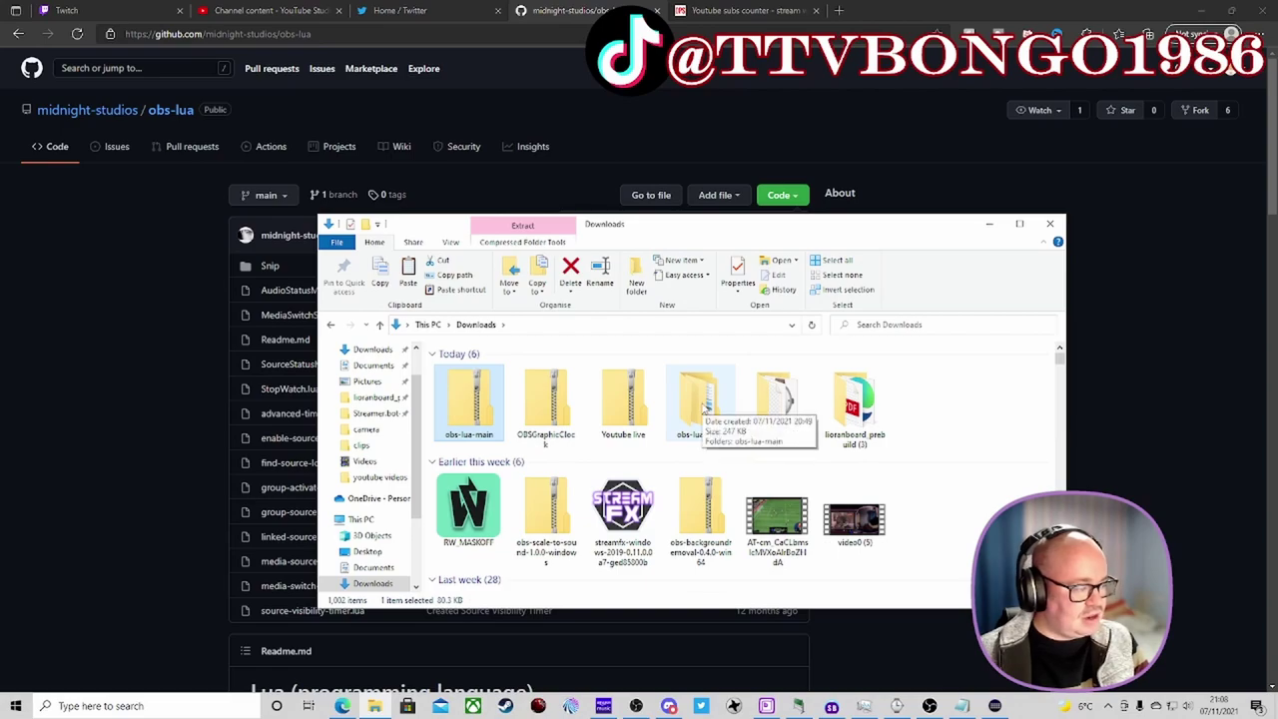
pyautogui.doubleClick(703, 402)
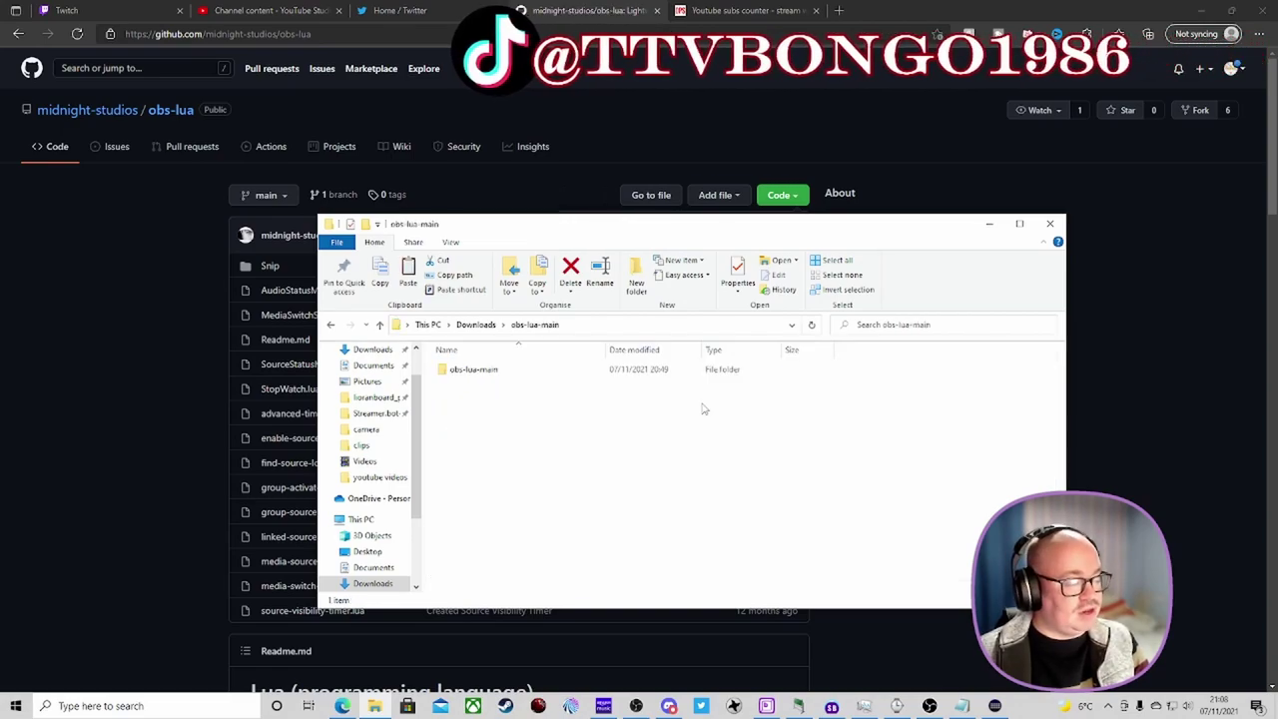
pyautogui.doubleClick(475, 371)
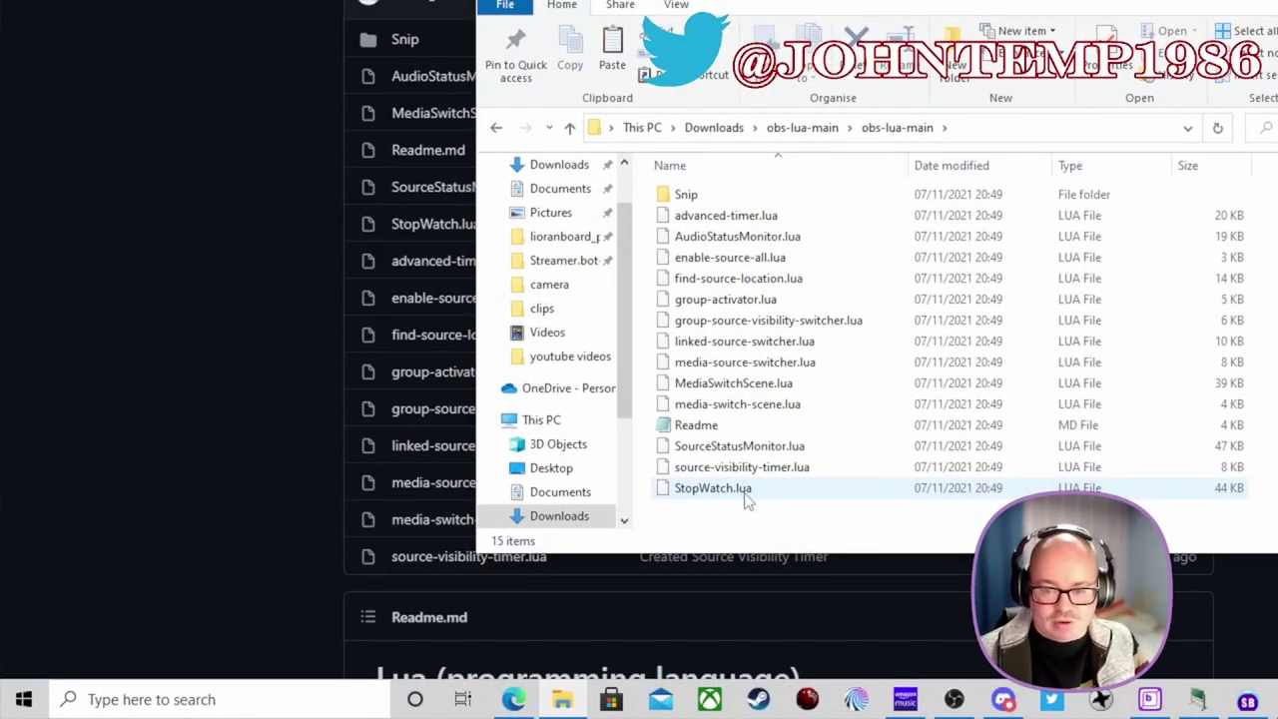
# Select StopWatch.lua and browse to the Program Files folder on Local Disk (C:)
pyautogui.click(748, 499)
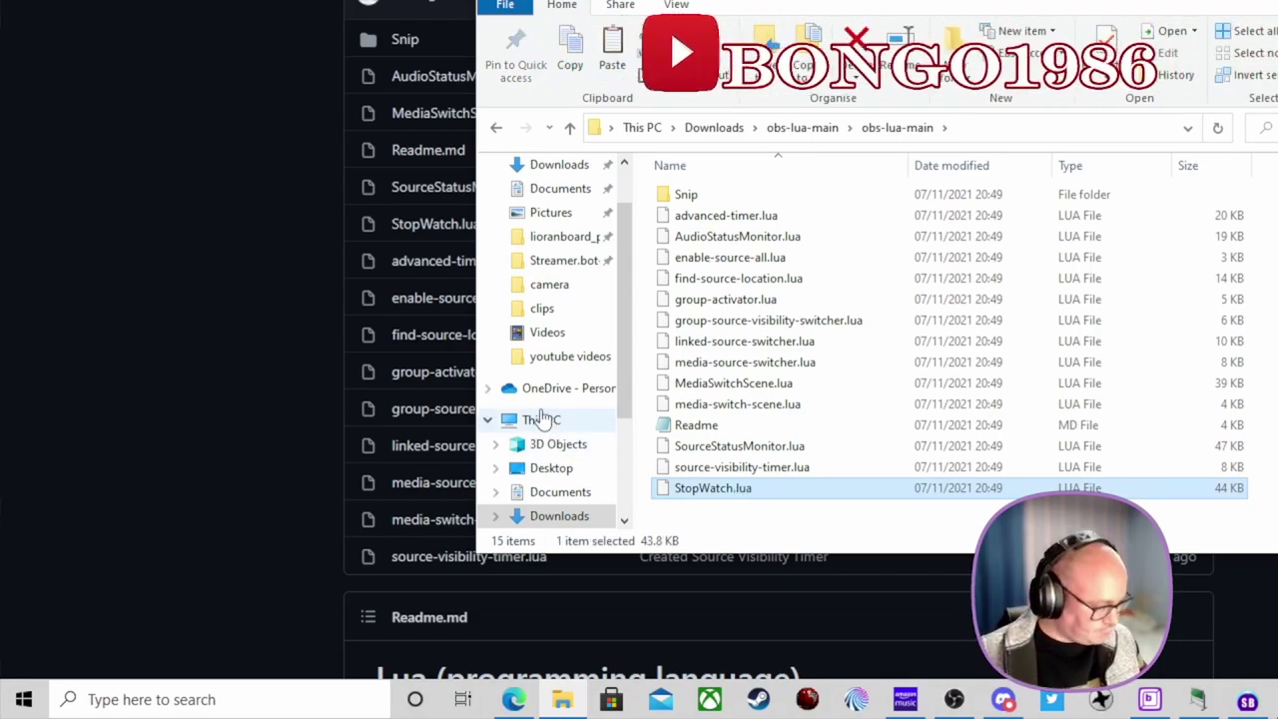
pyautogui.scroll(-2, 540, 425)
pyautogui.scroll(-1, 540, 424)
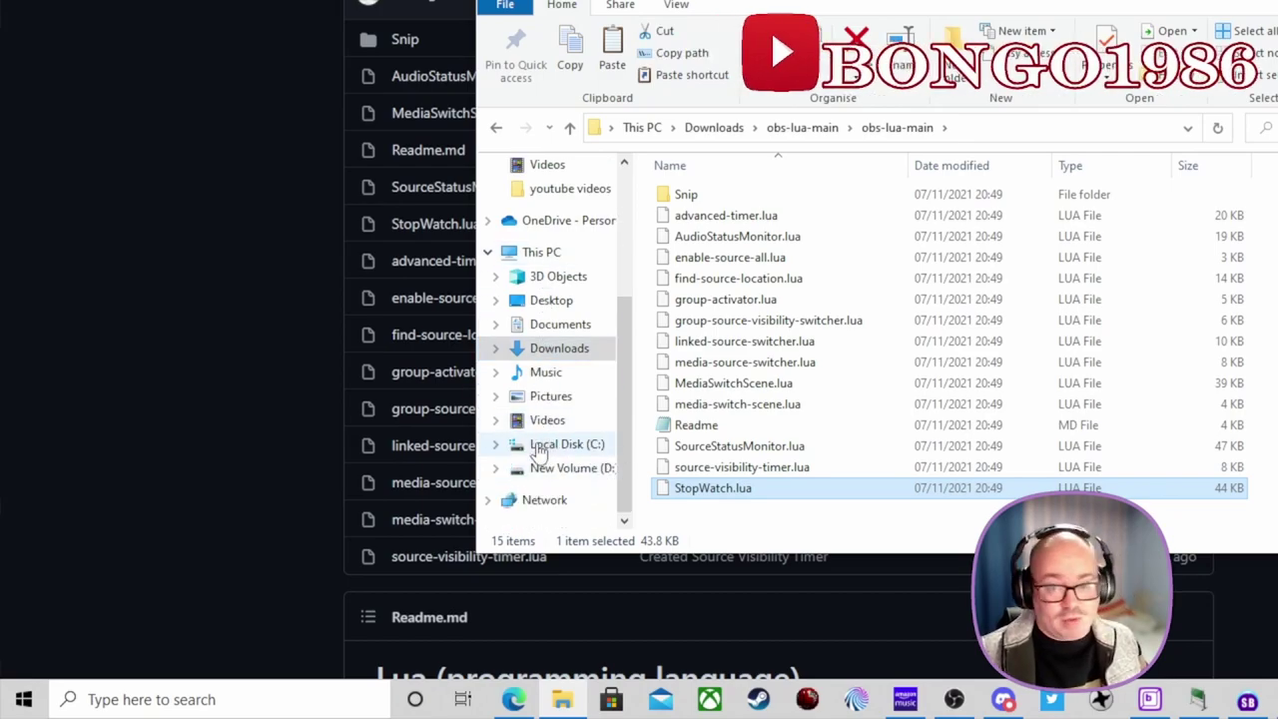
pyautogui.click(539, 449)
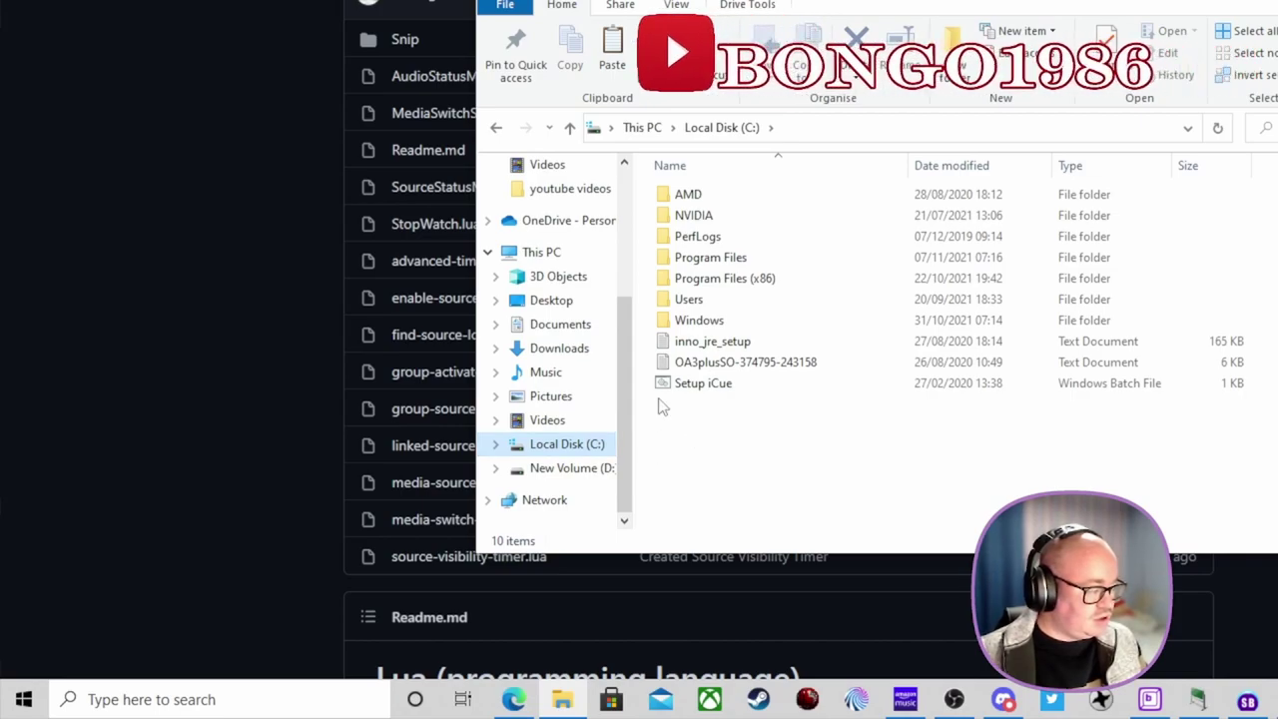
pyautogui.click(736, 282)
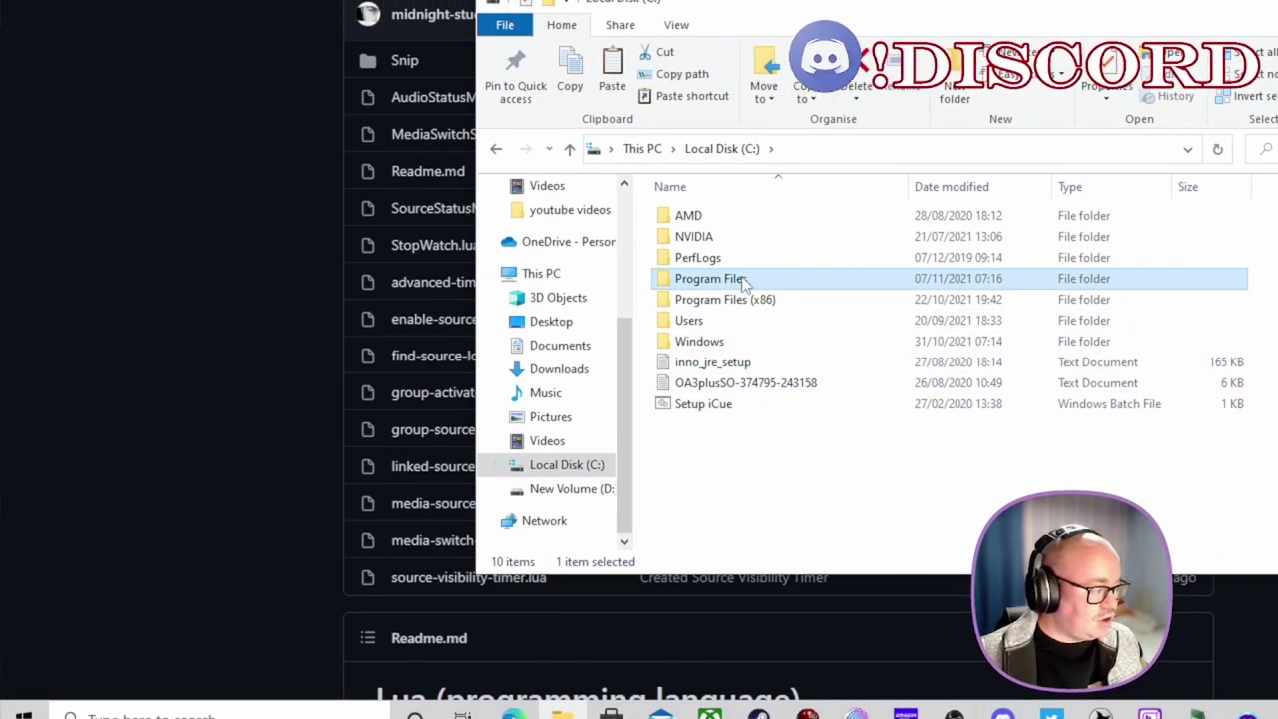
pyautogui.doubleClick(742, 282)
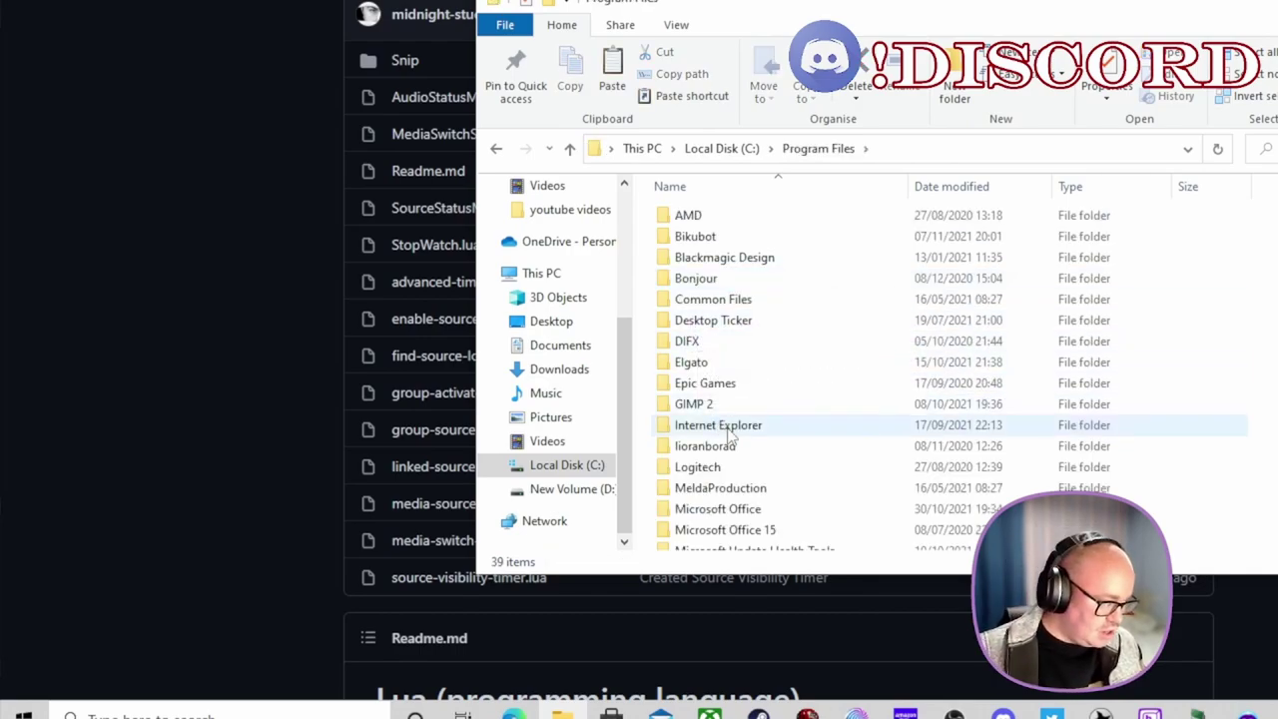
# Open obs-studio\data\obs-plugins\frontend-tools\scripts, where StopWatch.lua is now listed
pyautogui.scroll(-1, 727, 440)
pyautogui.scroll(-2, 727, 441)
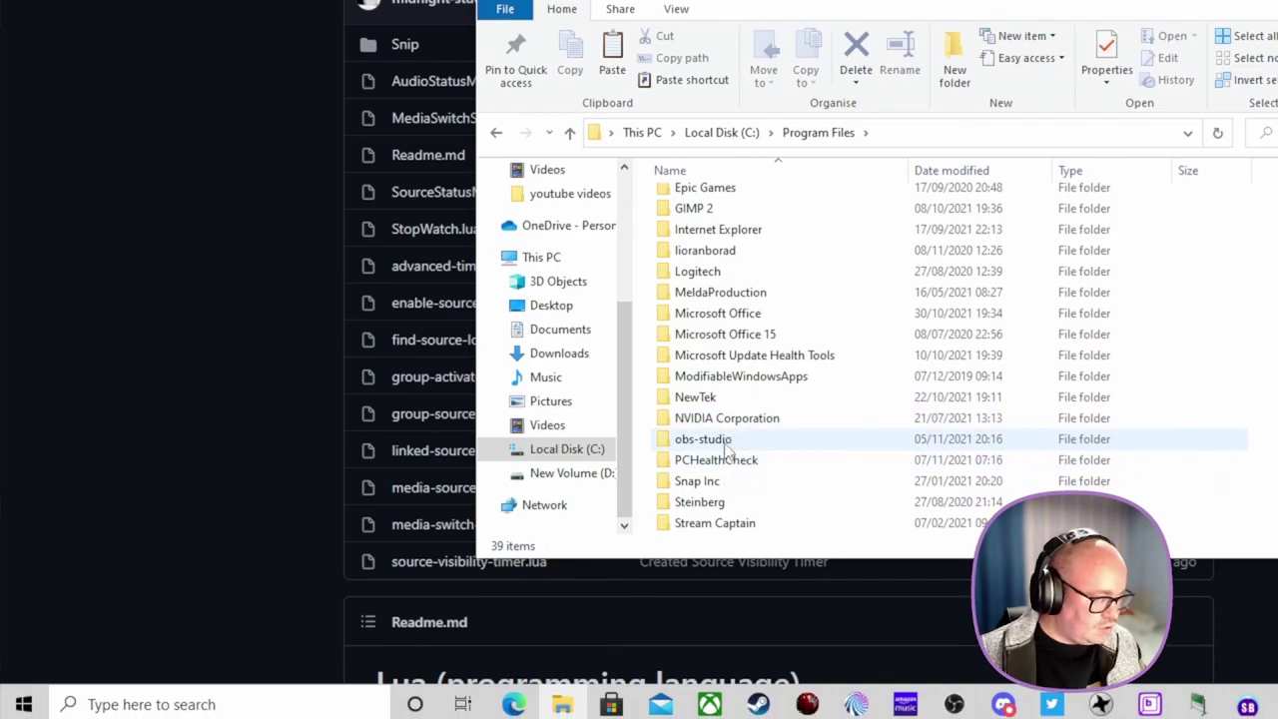
pyautogui.doubleClick(704, 440)
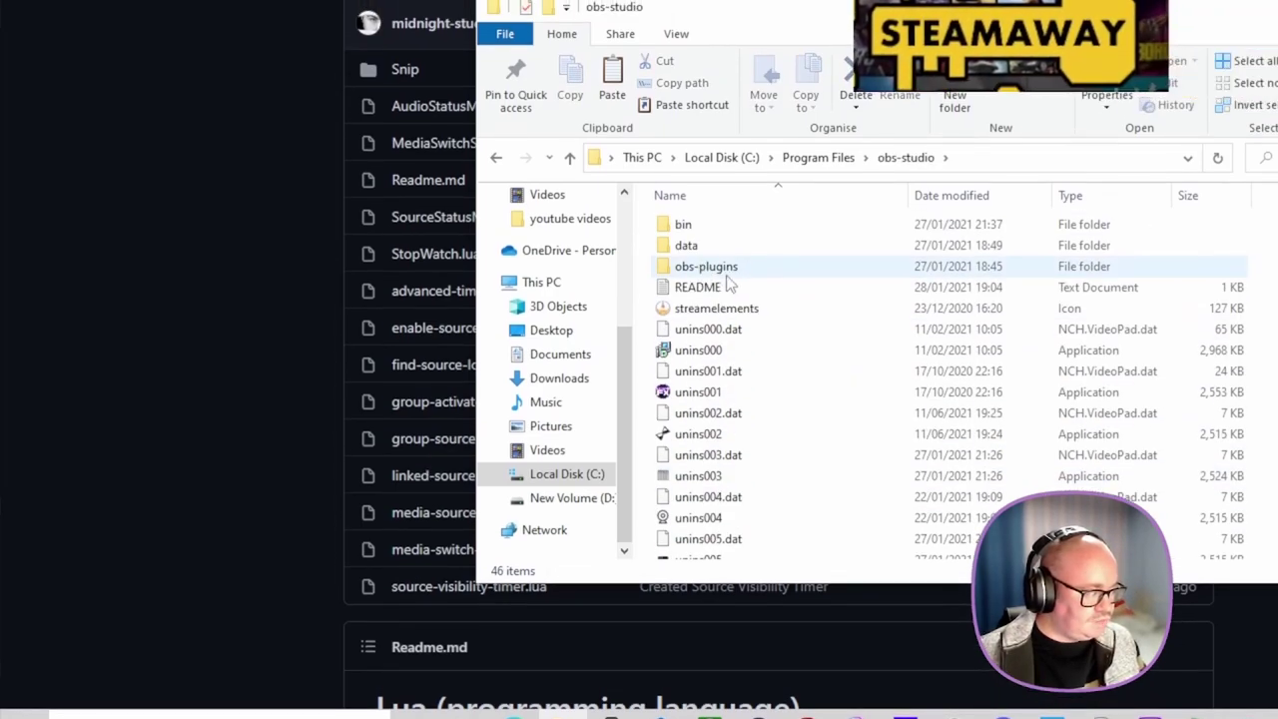
pyautogui.click(705, 273)
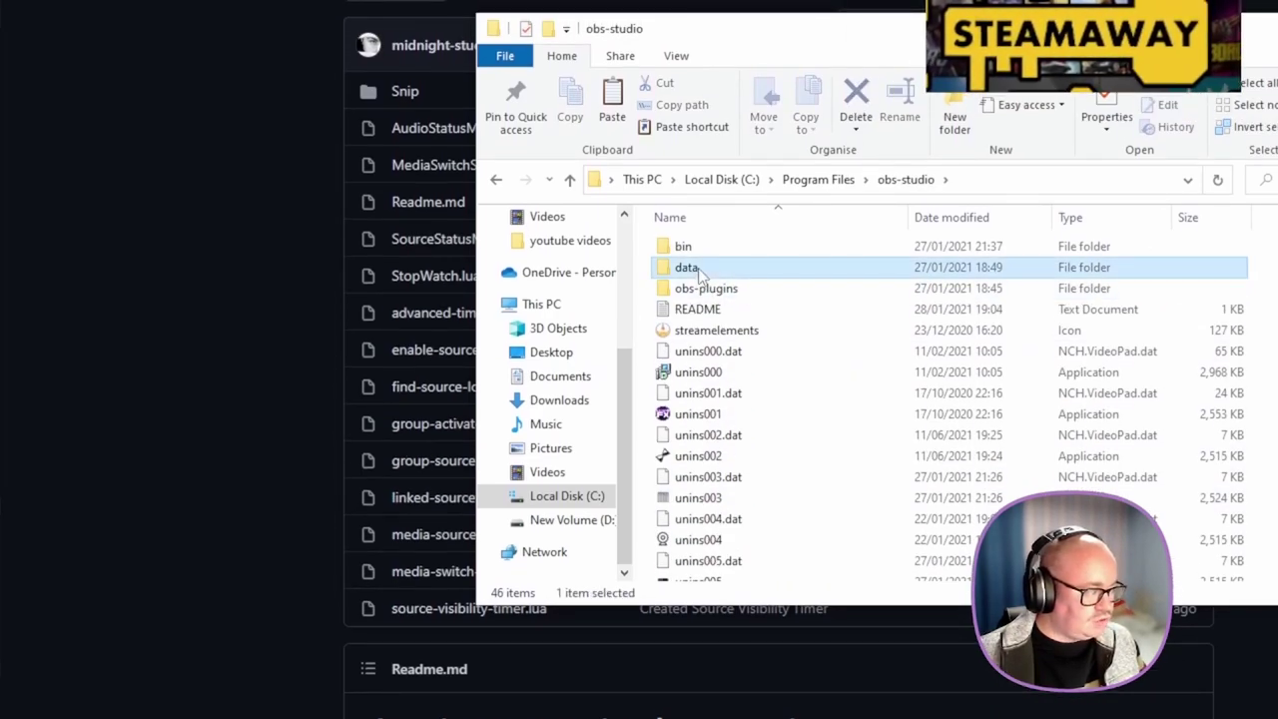
pyautogui.doubleClick(704, 273)
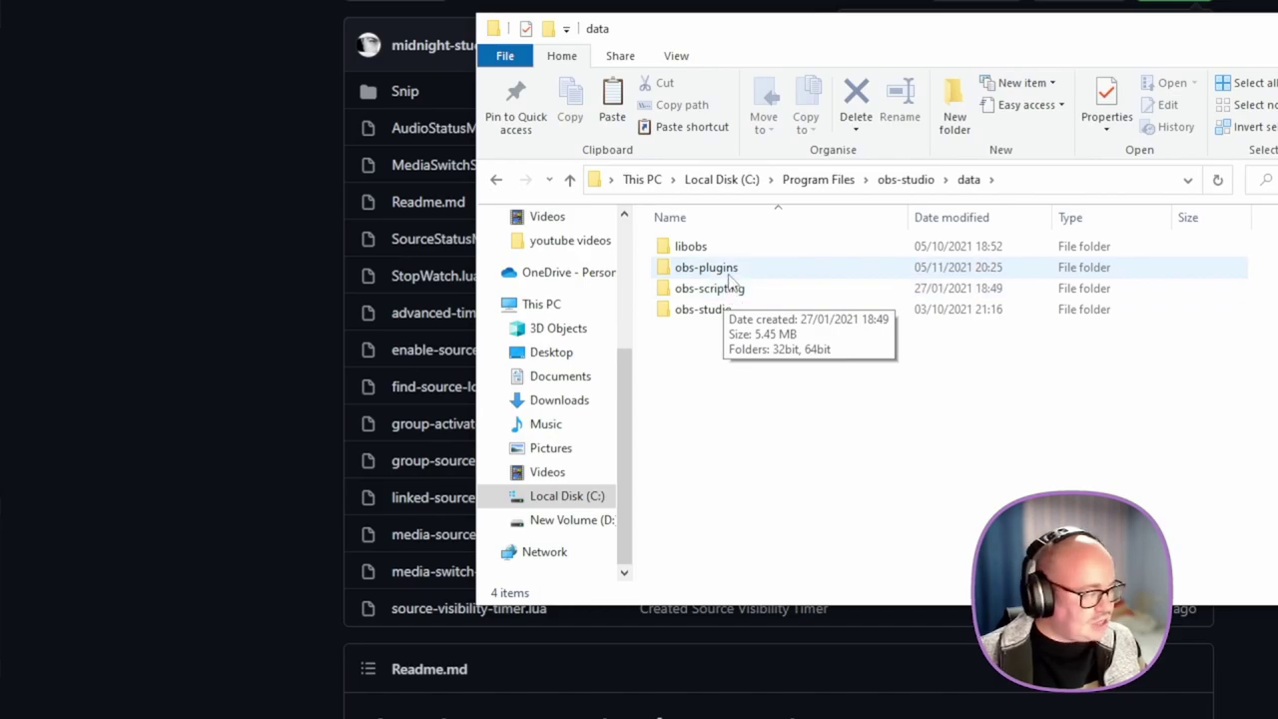
pyautogui.doubleClick(717, 267)
pyautogui.scroll(-1, 756, 349)
pyautogui.doubleClick(756, 372)
pyautogui.doubleClick(691, 268)
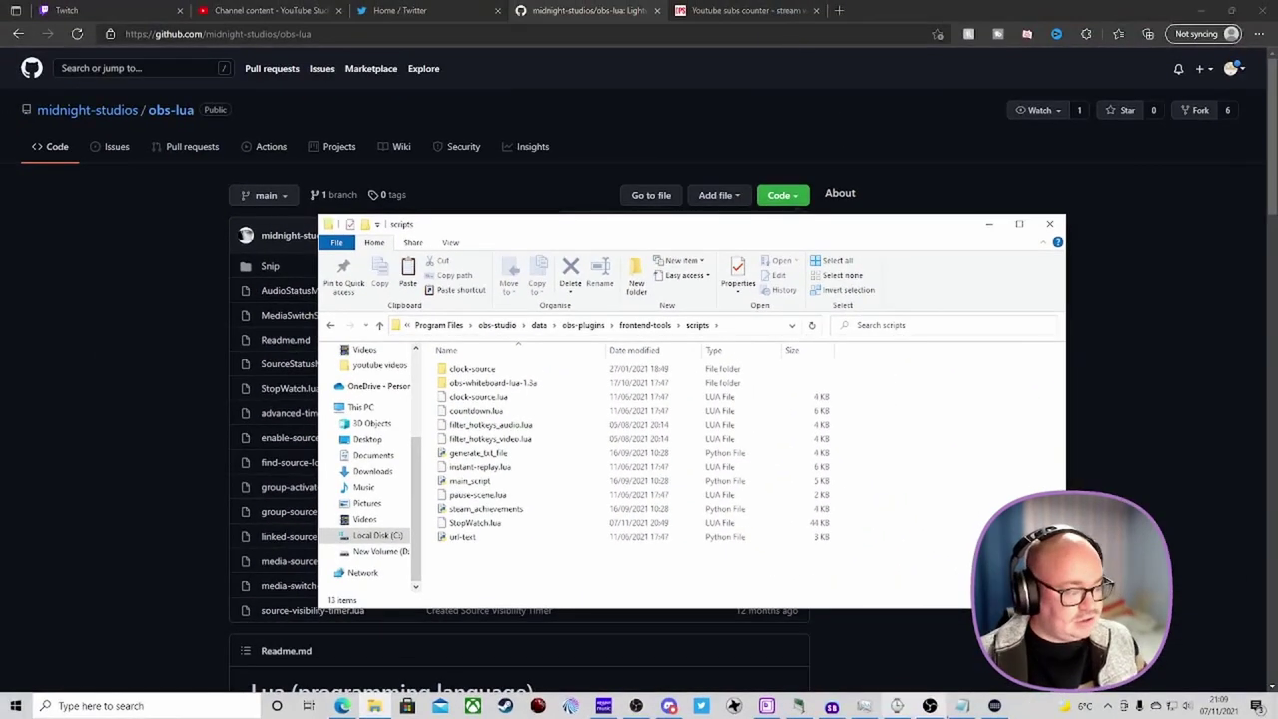
# Bring OBS Studio forward and select the stopwatch text source showing 25
pyautogui.click(931, 706)
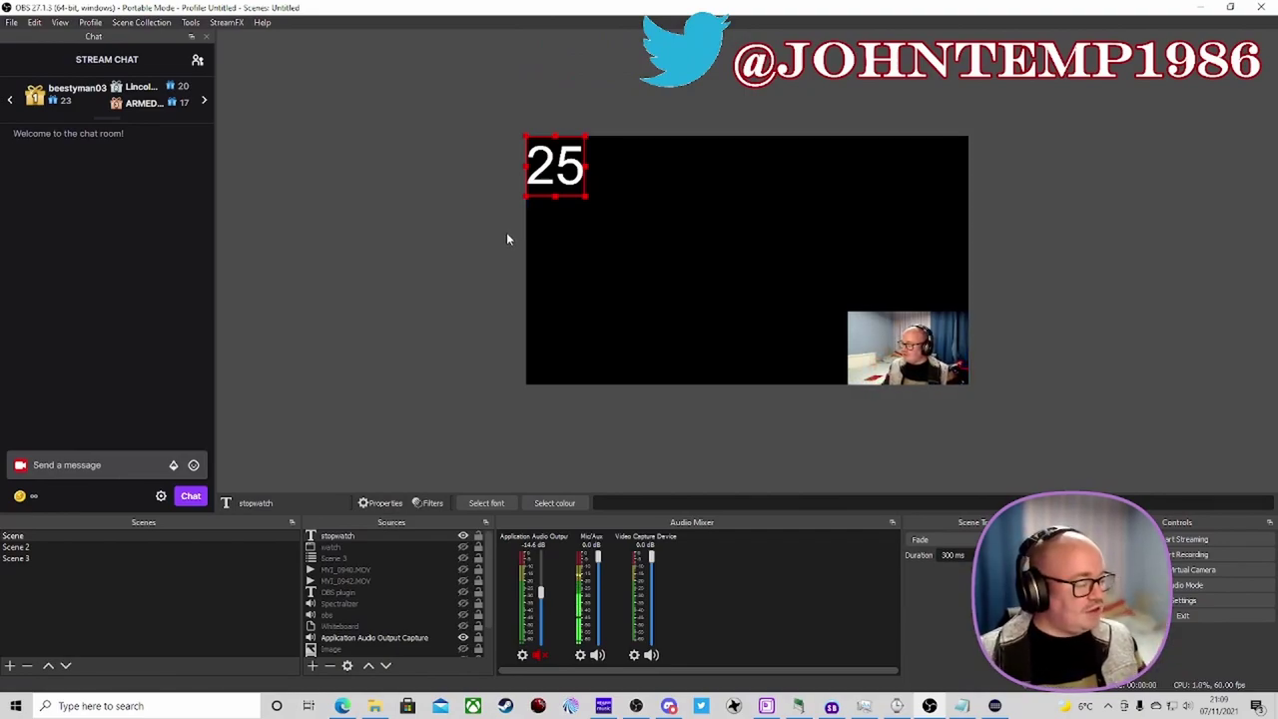
pyautogui.click(665, 255)
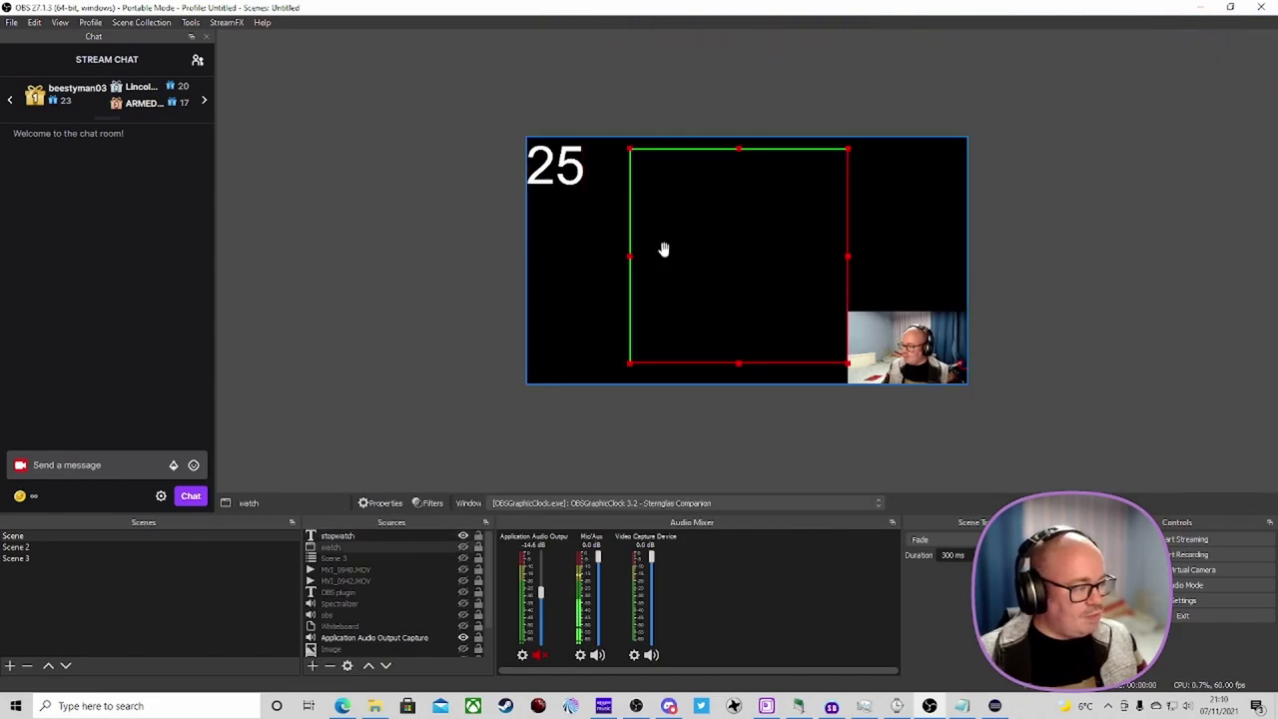
pyautogui.scroll(5, 664, 252)
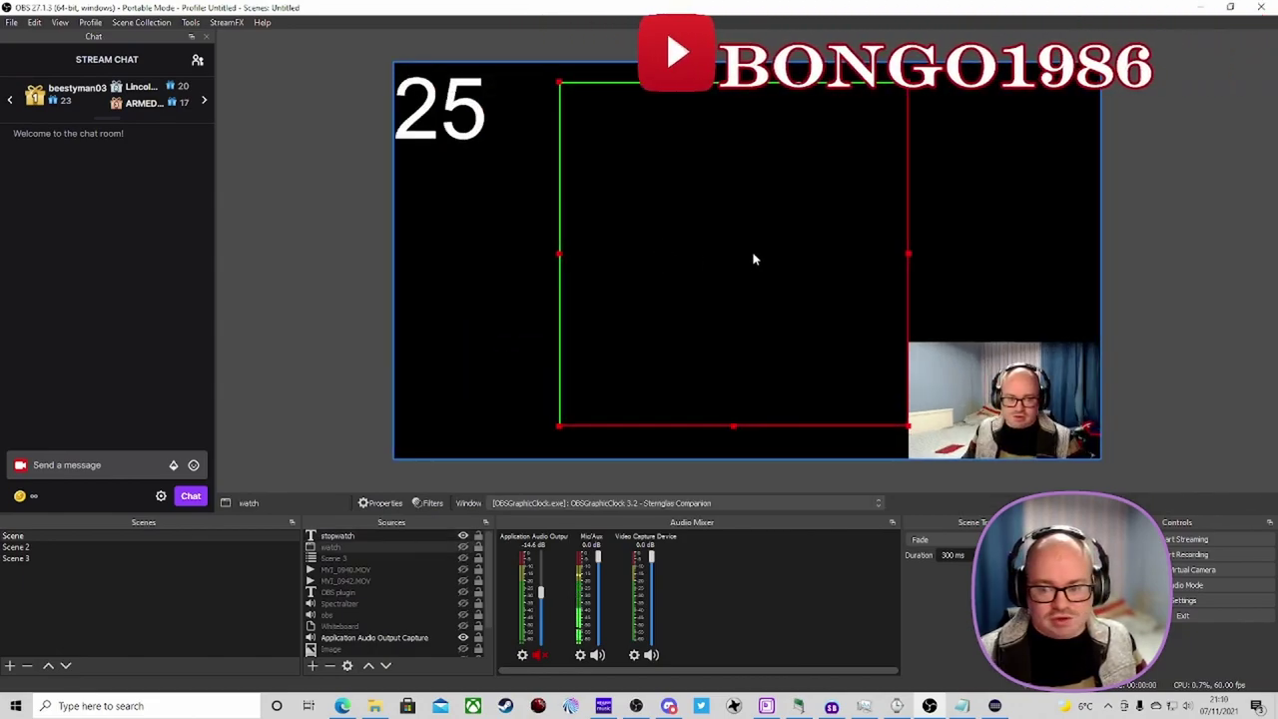
pyautogui.click(1158, 305)
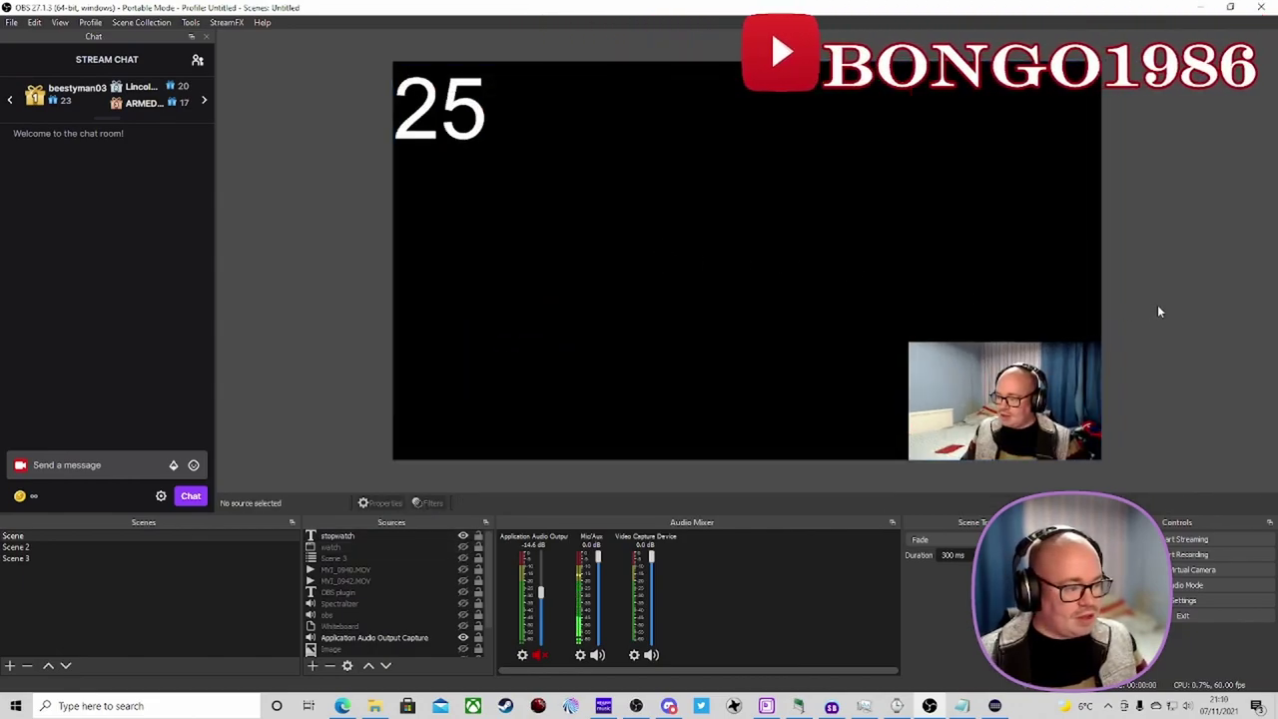
pyautogui.click(382, 540)
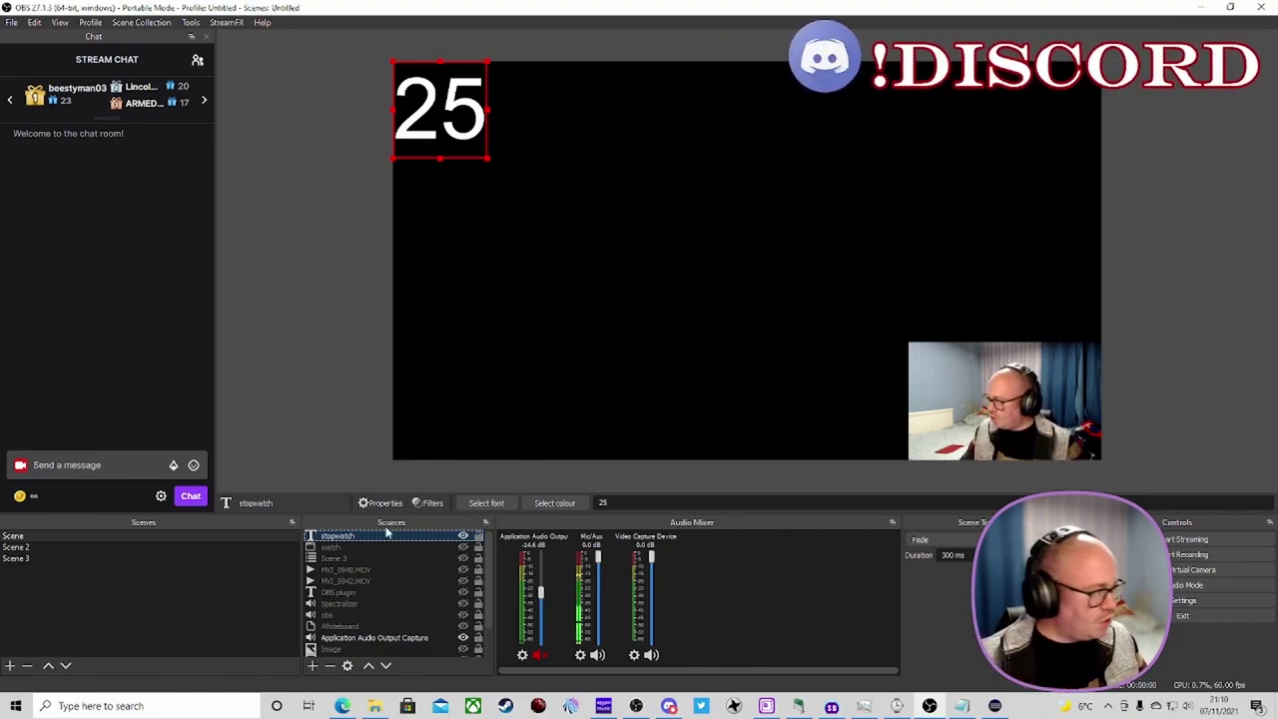
# Remove StopWatch.lua in Tools > Scripts and re-add it, loading Advanced Stopwatch 2.6
pyautogui.click(191, 23)
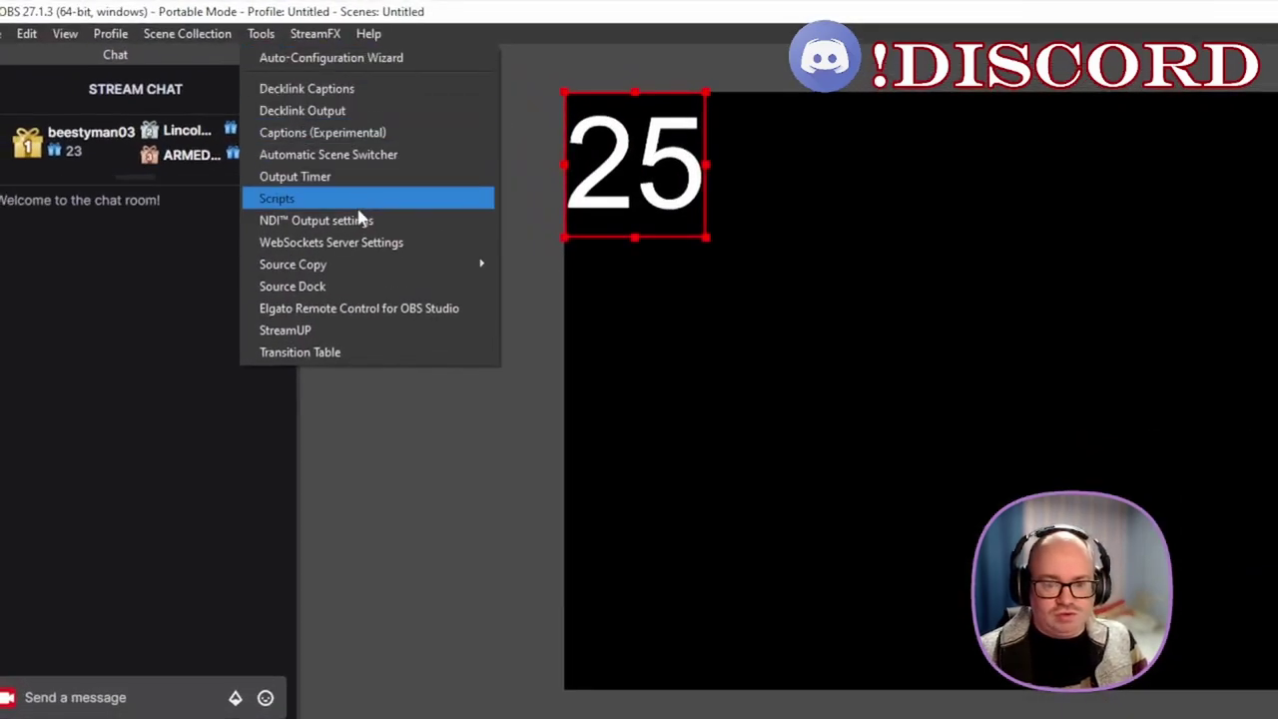
pyautogui.click(348, 205)
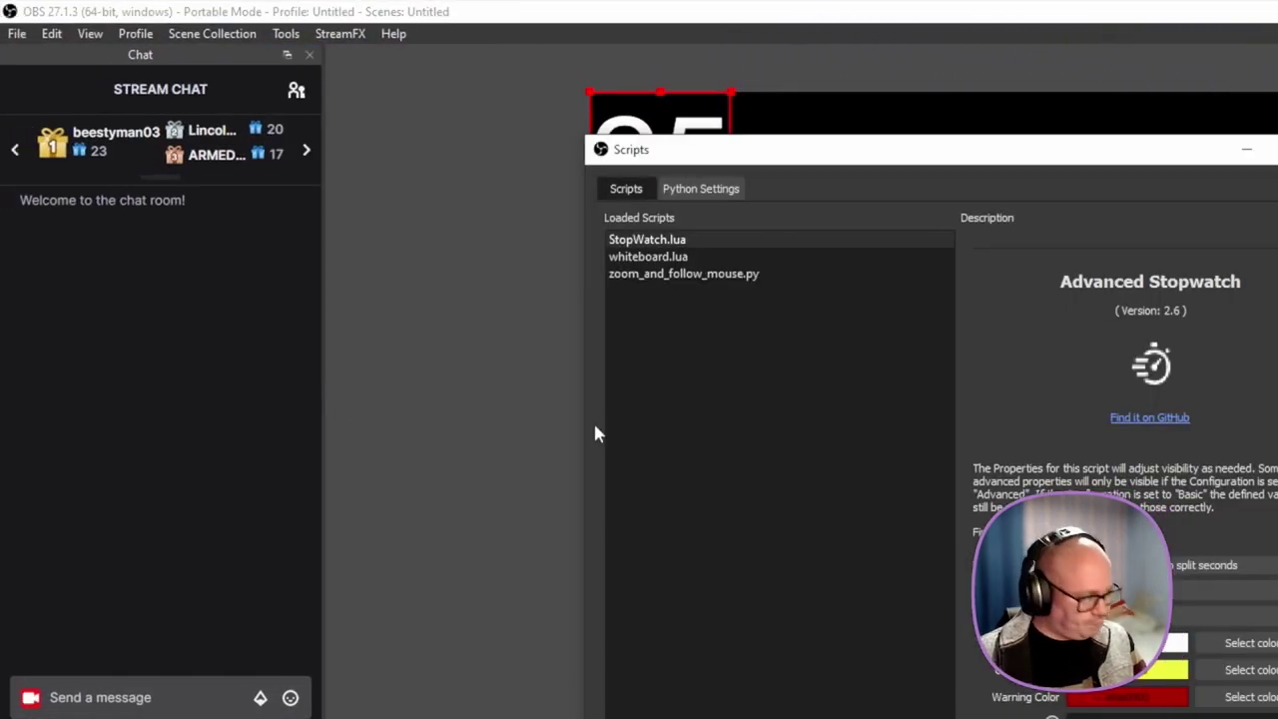
pyautogui.click(671, 244)
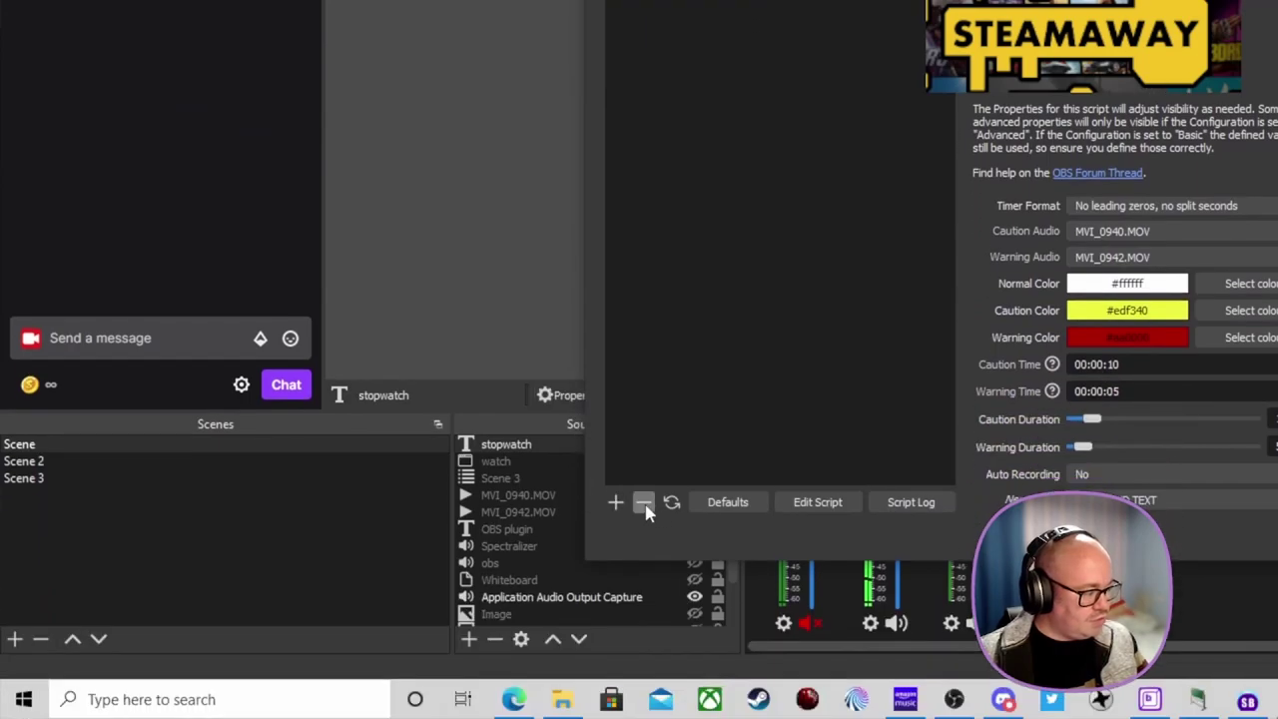
pyautogui.click(644, 505)
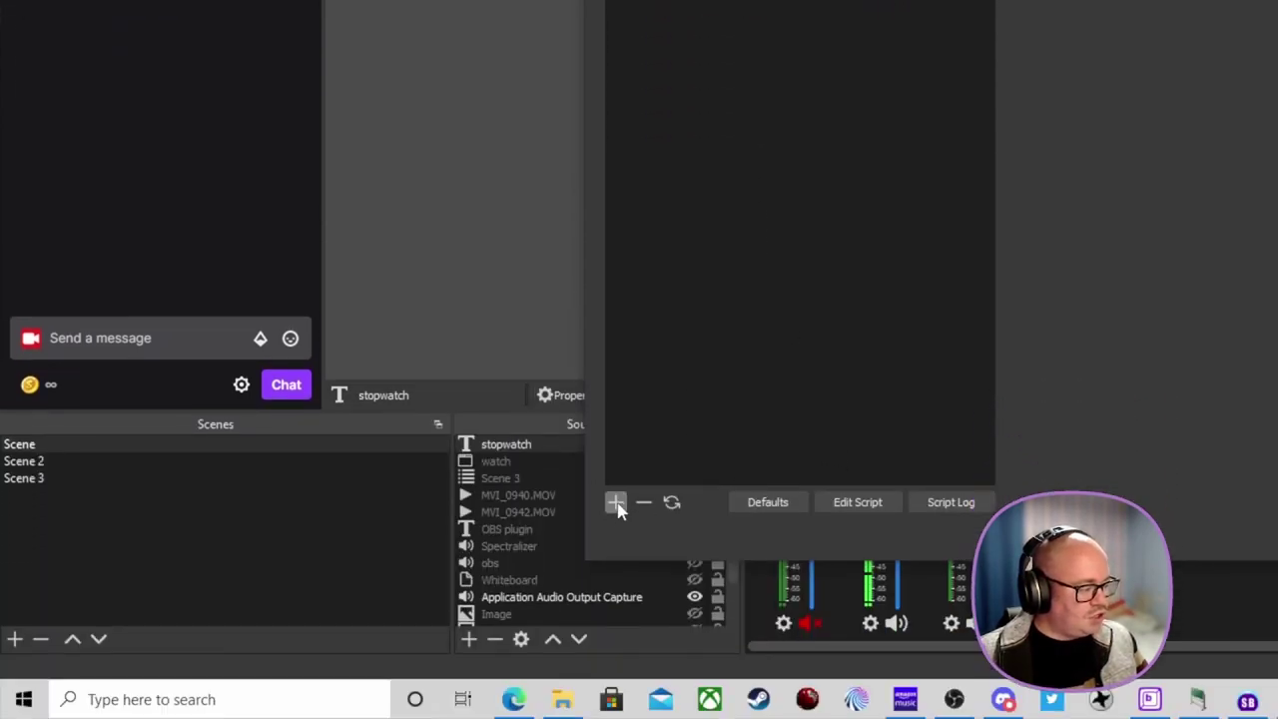
pyautogui.click(616, 503)
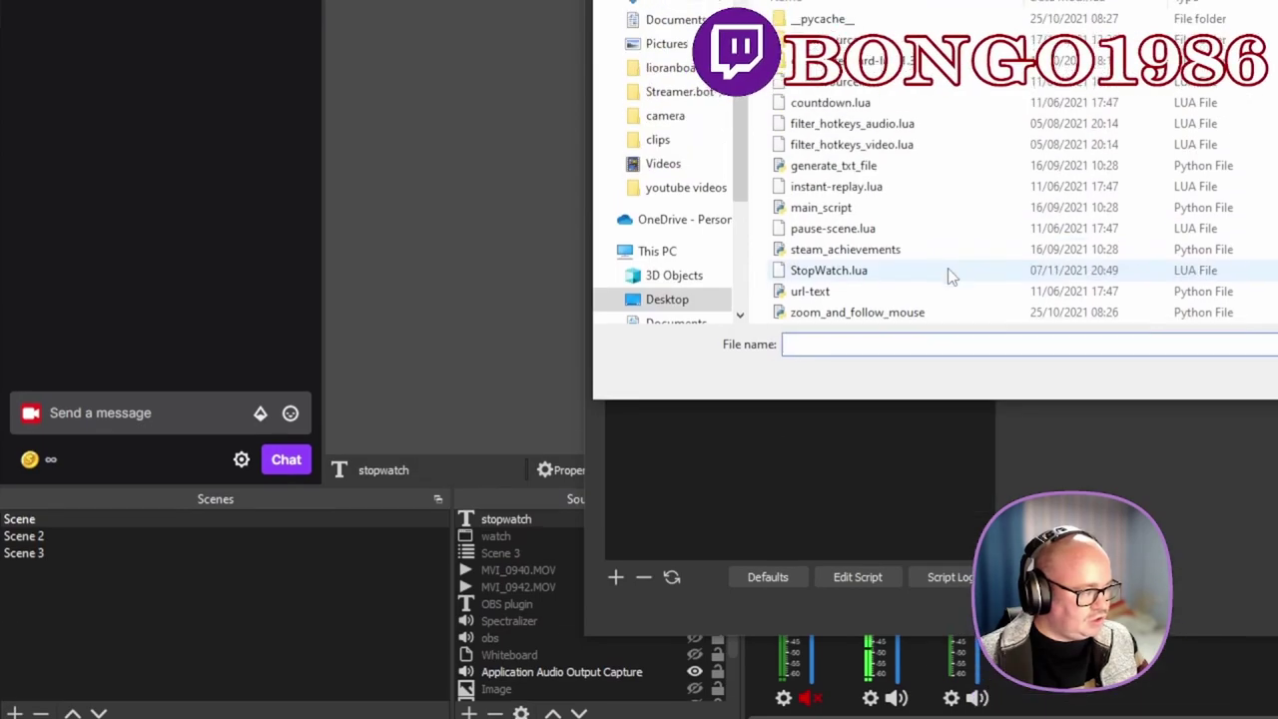
pyautogui.click(851, 278)
pyautogui.click(1148, 390)
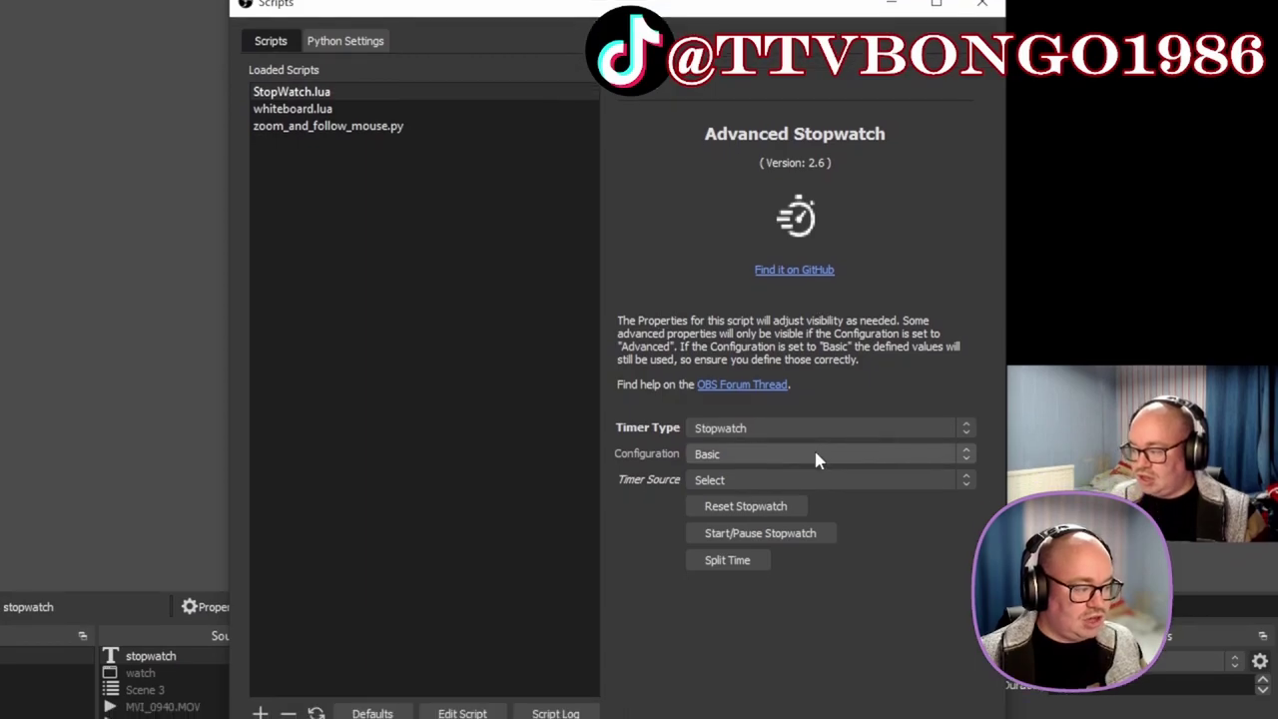
# Set Advanced Stopwatch's Timer Source to stopwatch and Timer Type to Countdown
pyautogui.click(773, 480)
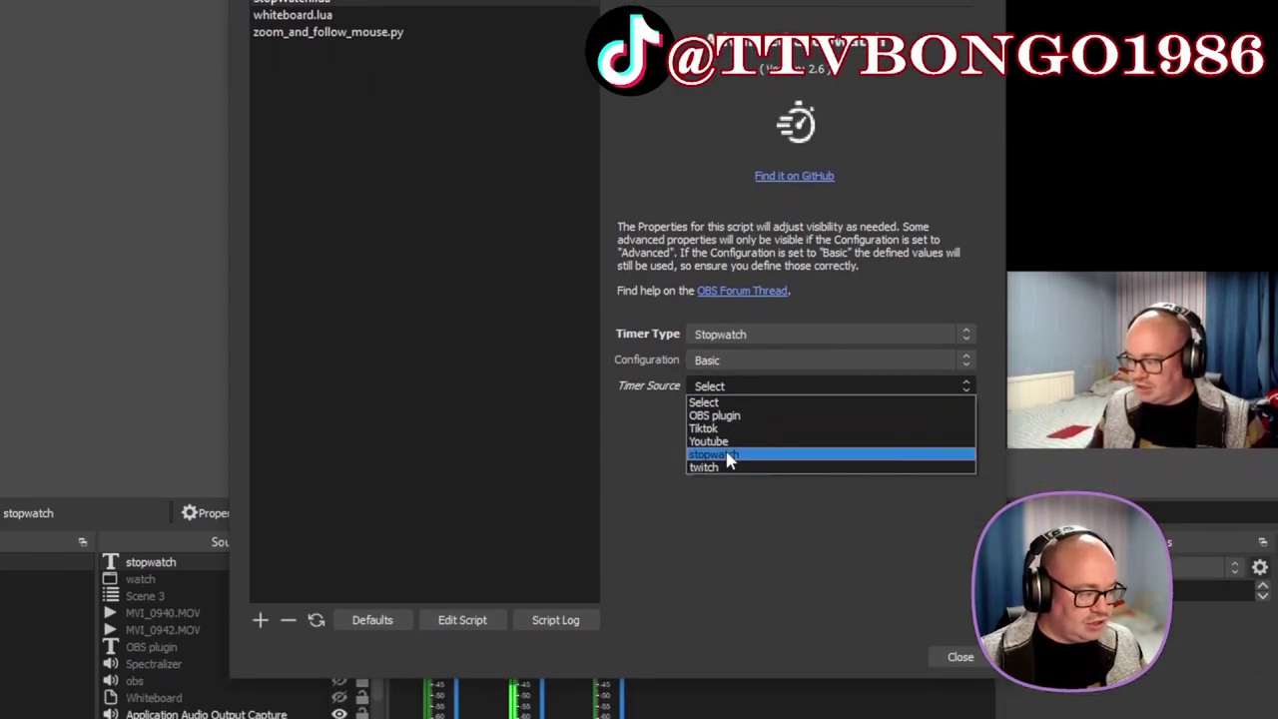
pyautogui.click(728, 457)
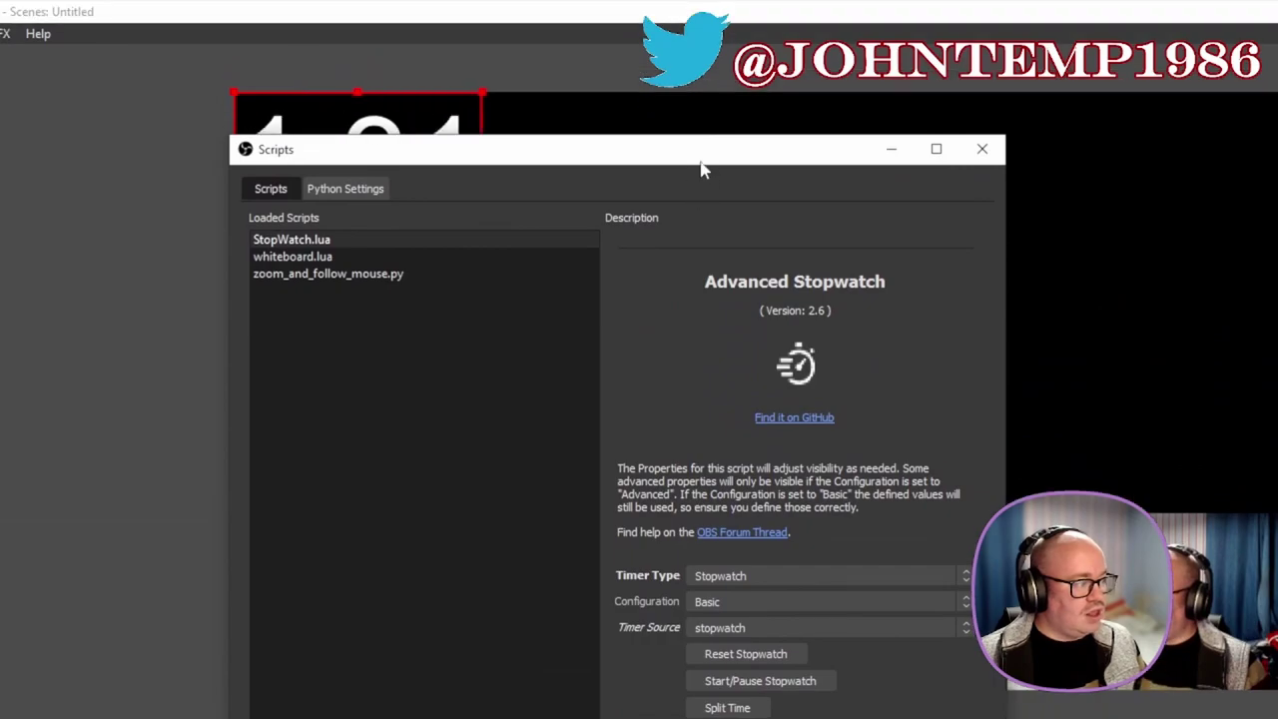
pyautogui.moveTo(702, 166); pyautogui.dragTo(942, 163)
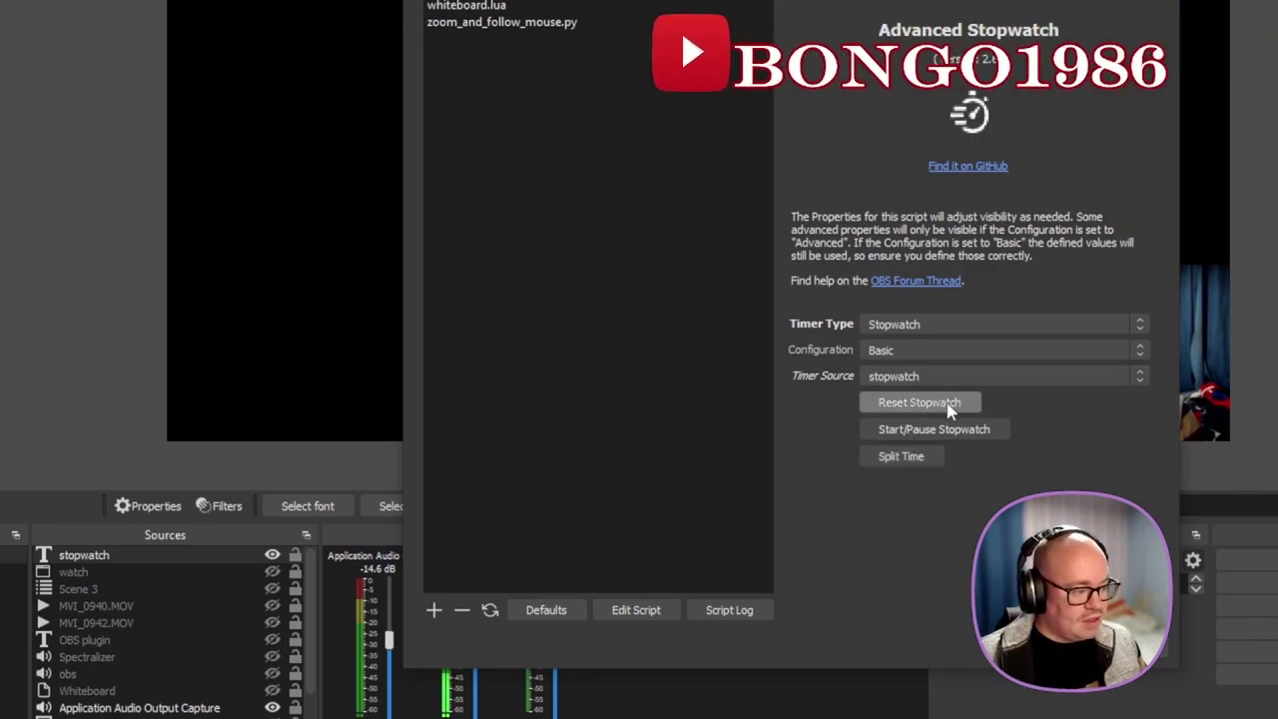
pyautogui.click(922, 376)
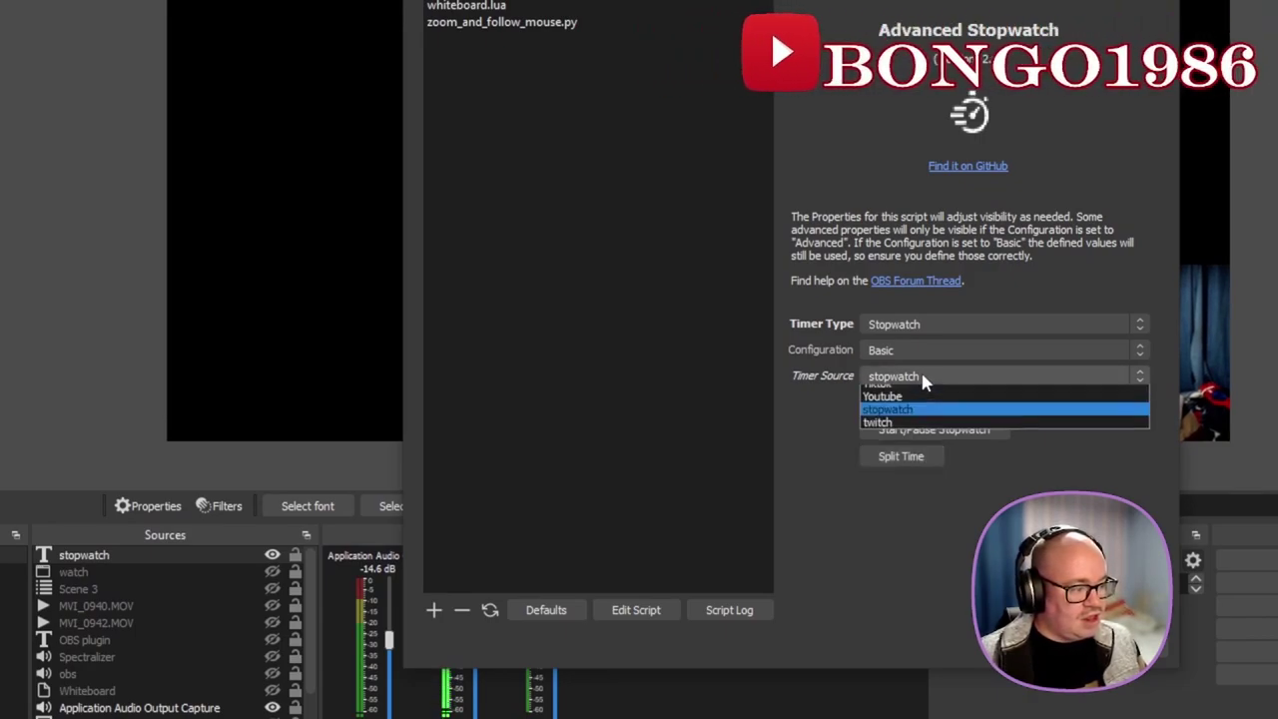
pyautogui.click(874, 445)
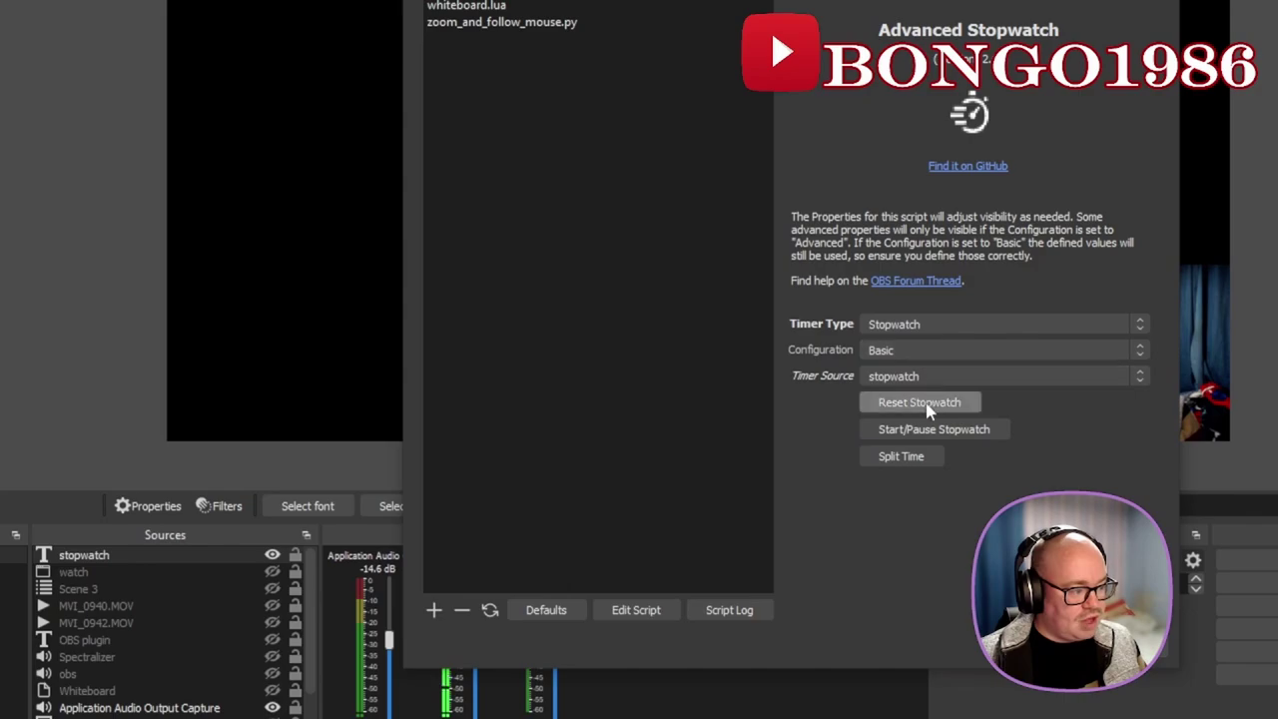
pyautogui.click(912, 324)
pyautogui.click(909, 343)
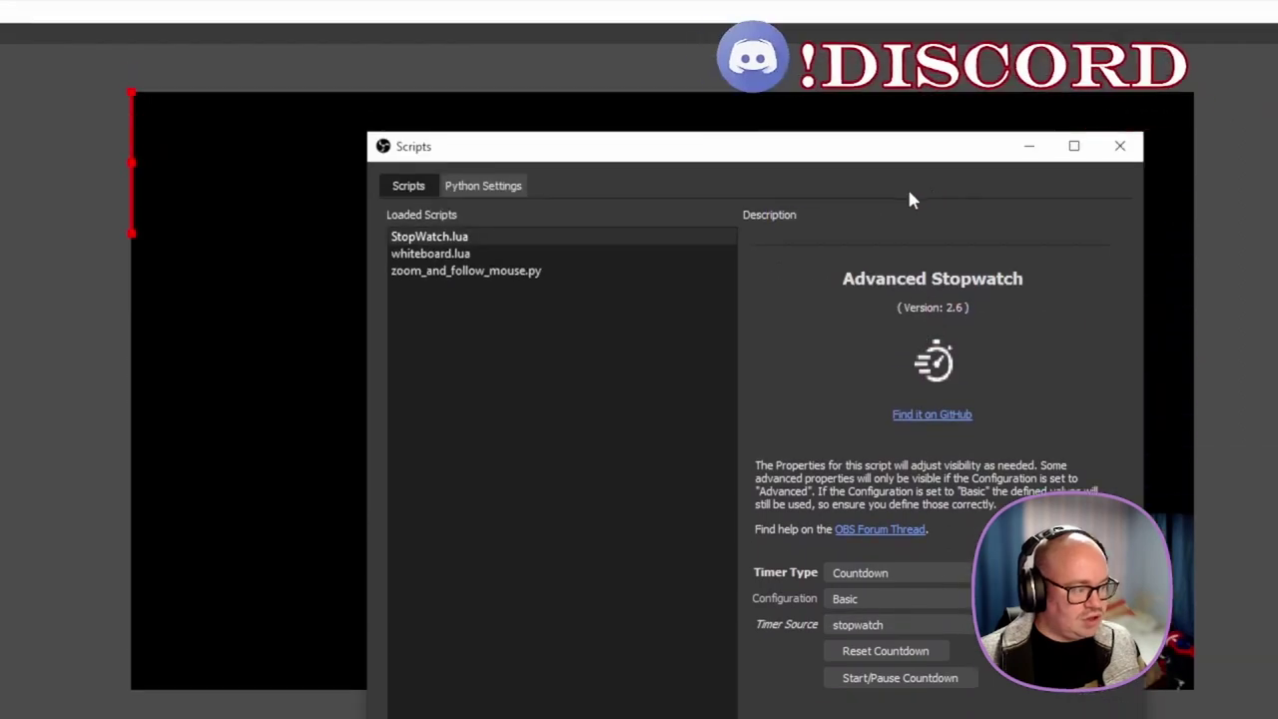
# Close the Scripts window and change the stopwatch text to 250
pyautogui.moveTo(909, 199); pyautogui.dragTo(1087, 212)
pyautogui.press('Escape')
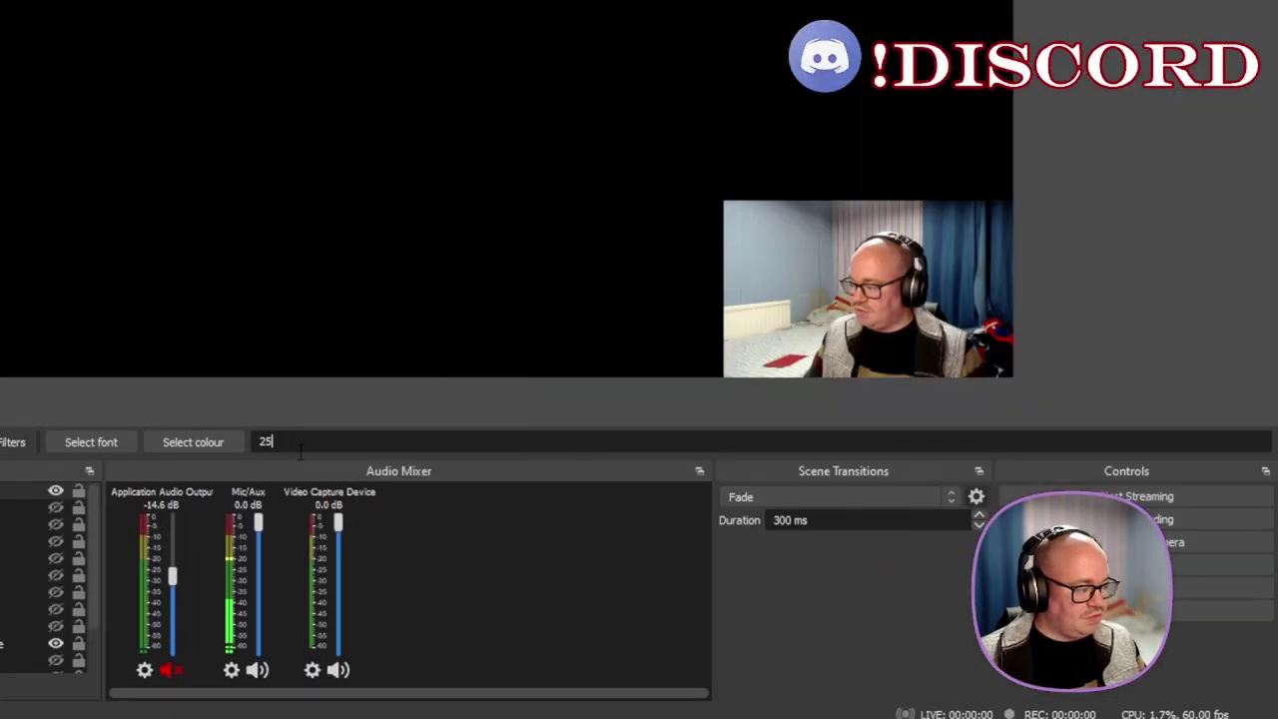
pyautogui.write('0')
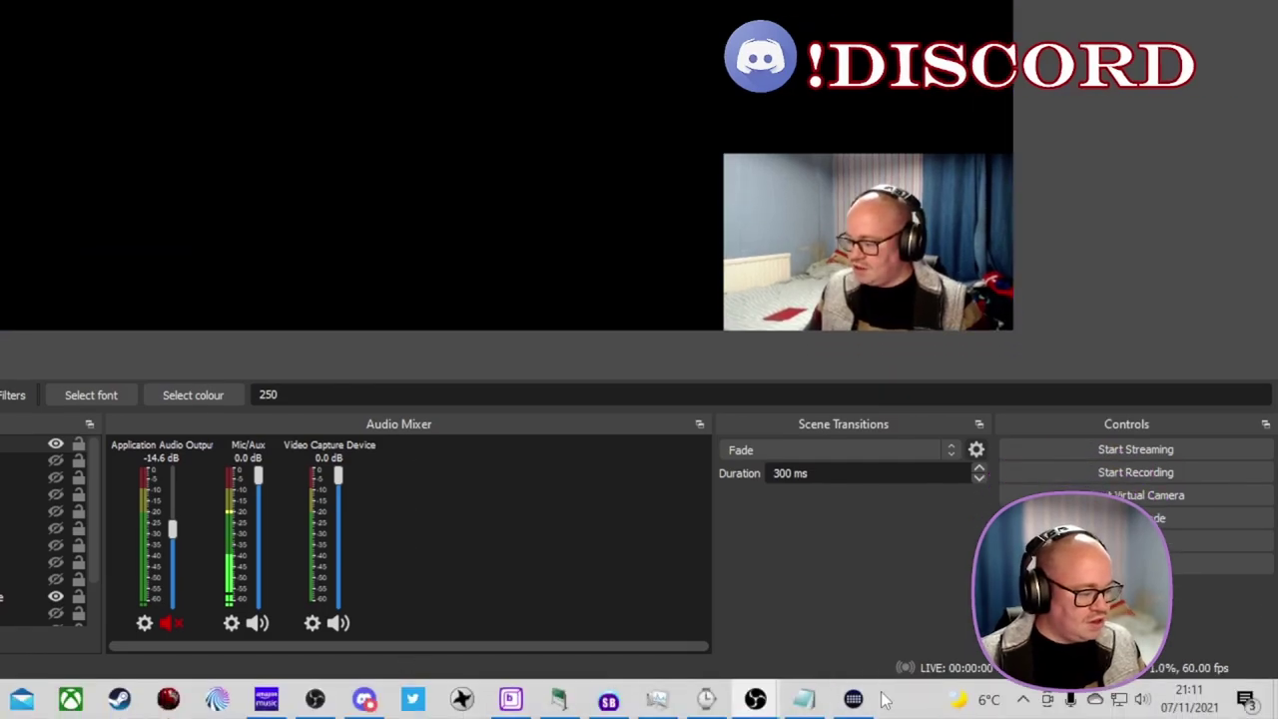
# Reopen Scripts, keep Countdown with stopwatch as source, and start the countdown
pyautogui.moveTo(755, 699)
pyautogui.click(813, 627)
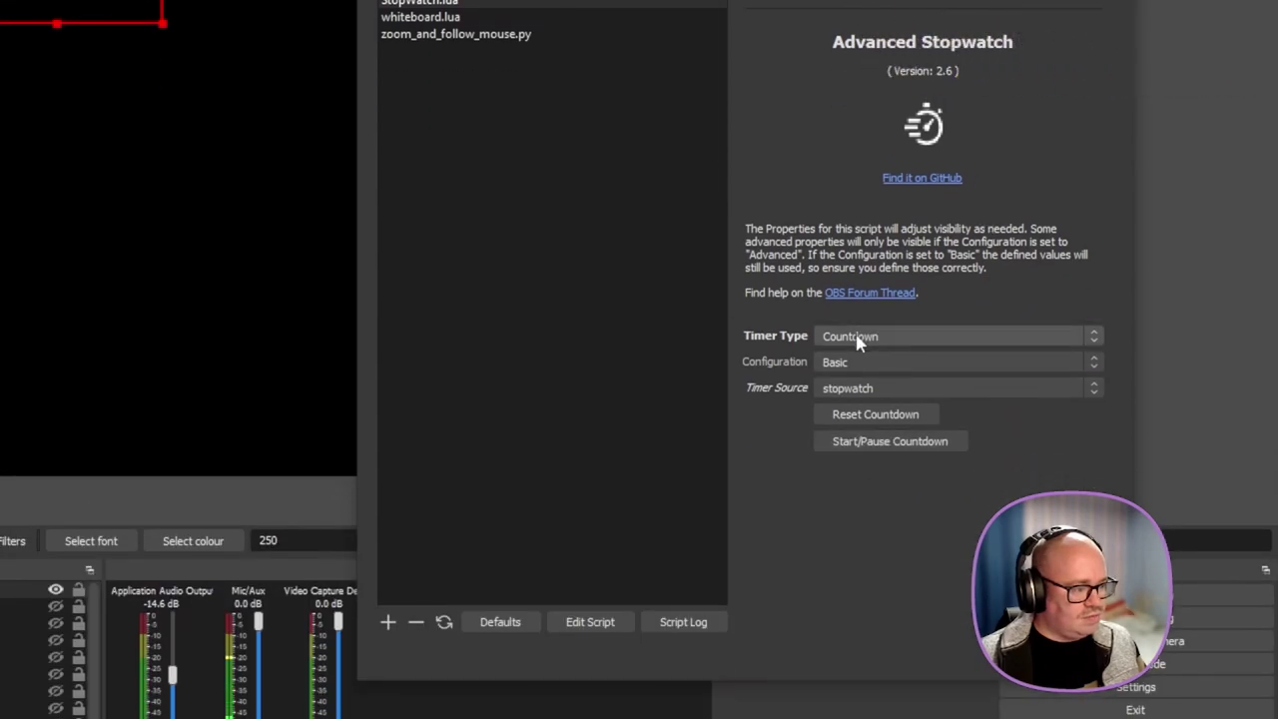
pyautogui.click(1045, 625)
pyautogui.click(856, 348)
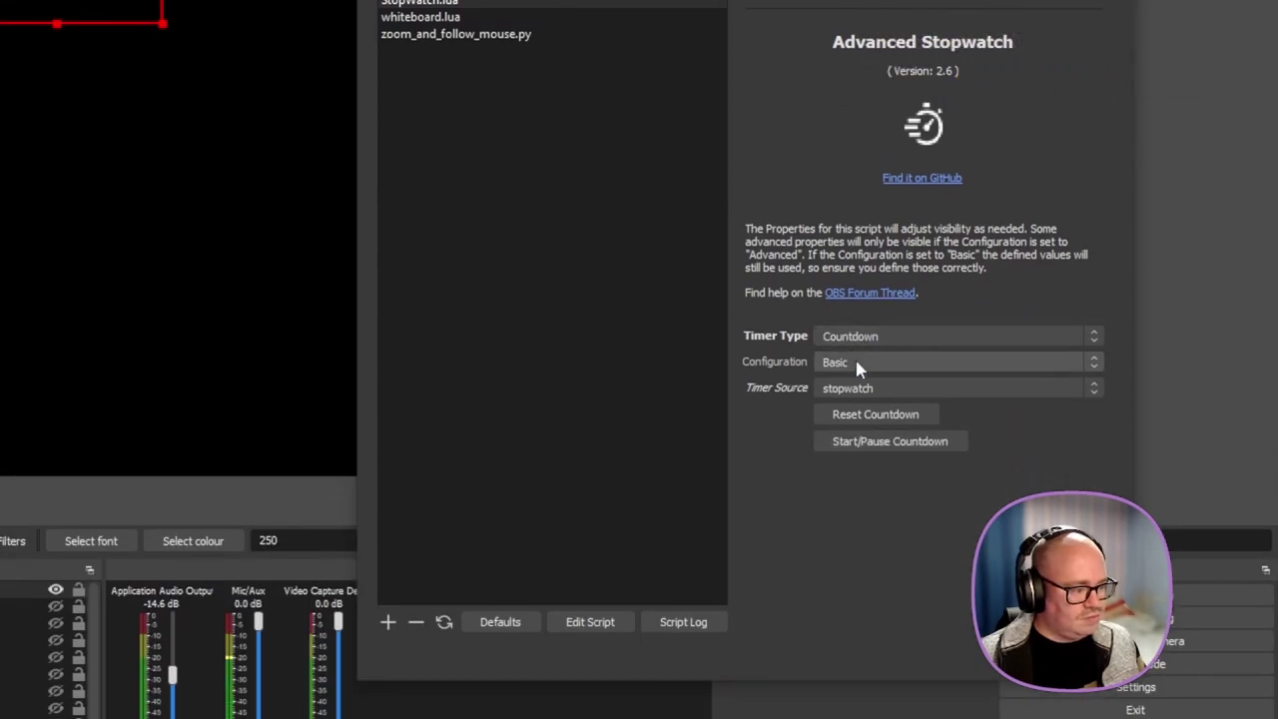
pyautogui.click(864, 389)
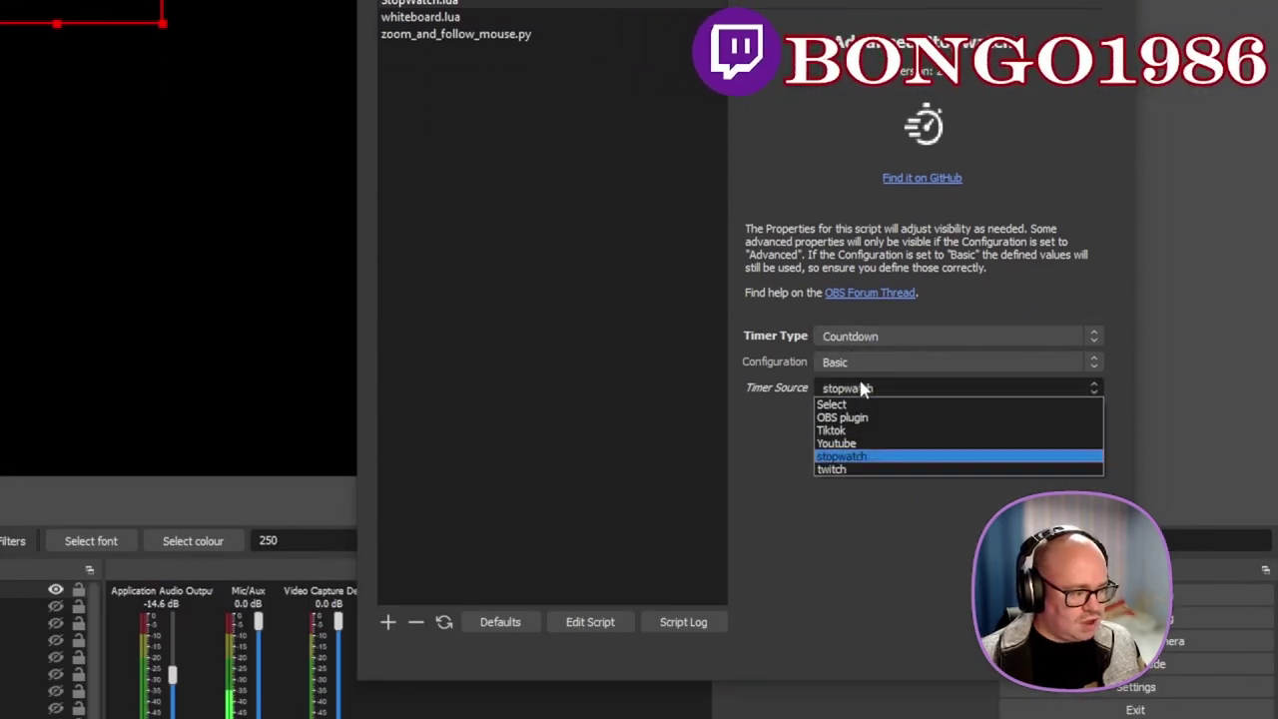
pyautogui.click(719, 427)
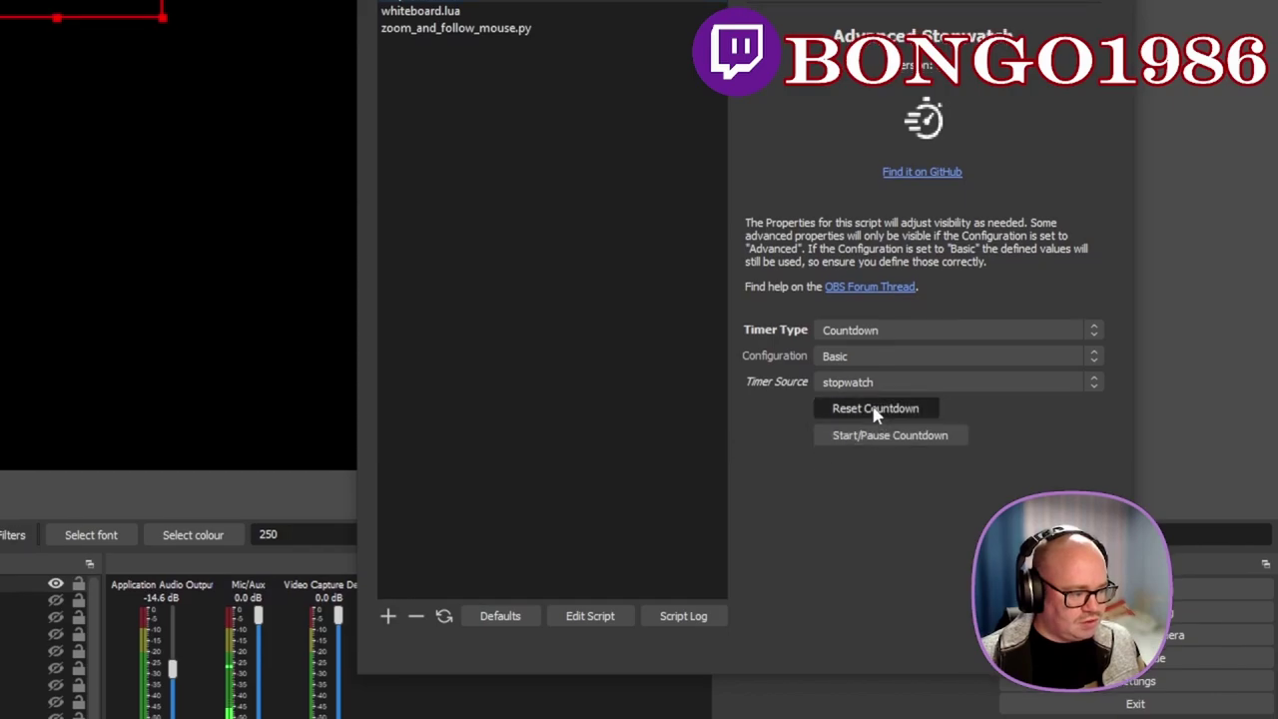
pyautogui.click(879, 437)
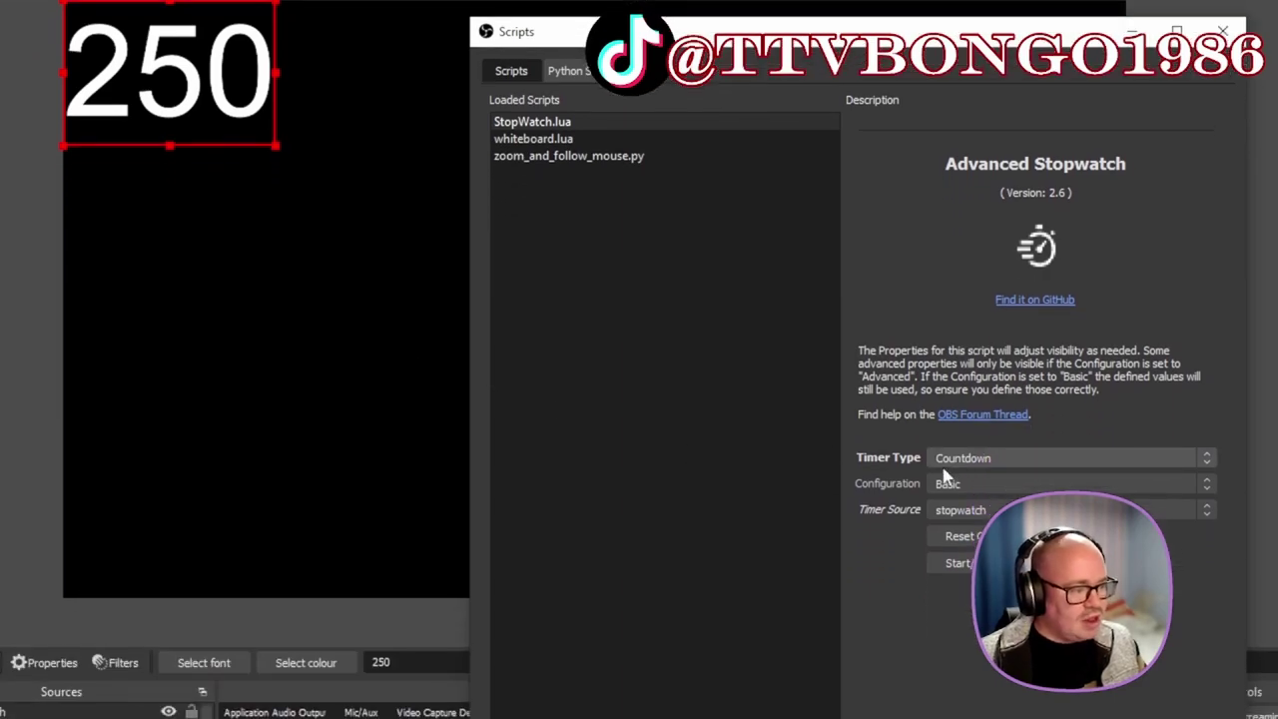
# Switch Configuration to Advanced and set Timer Format to Remove leading zeros
pyautogui.click(974, 460)
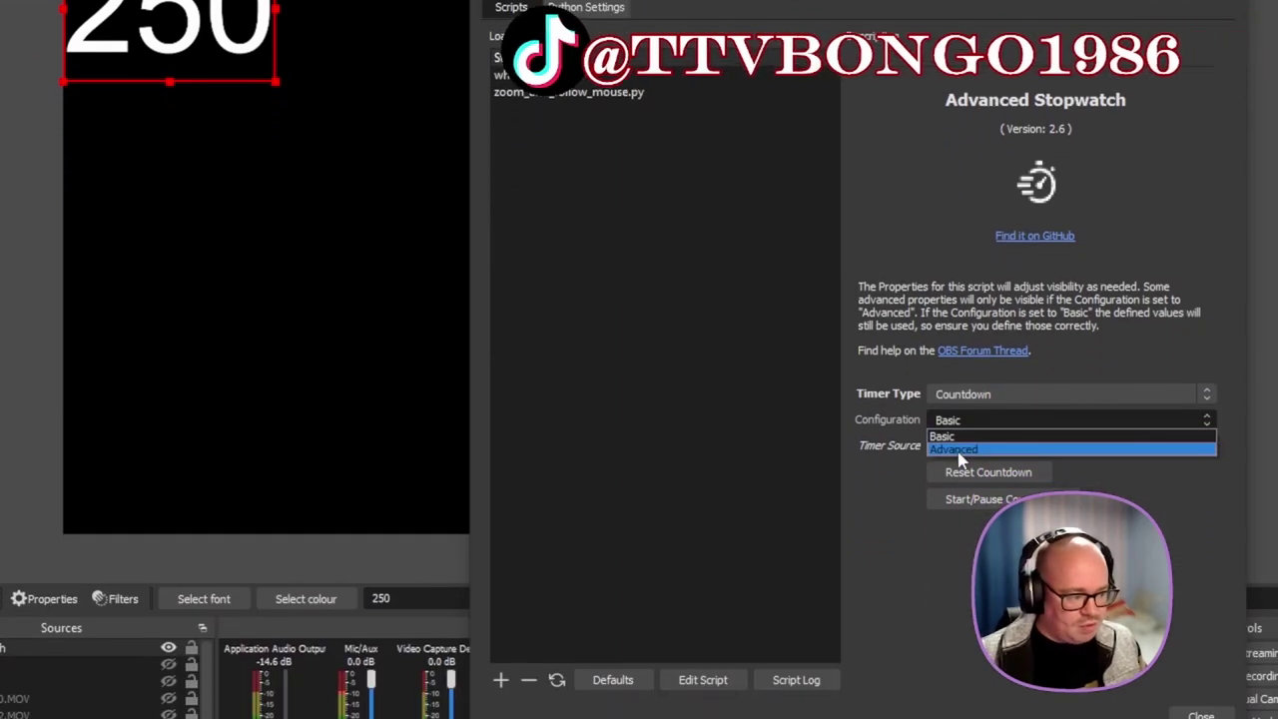
pyautogui.click(967, 488)
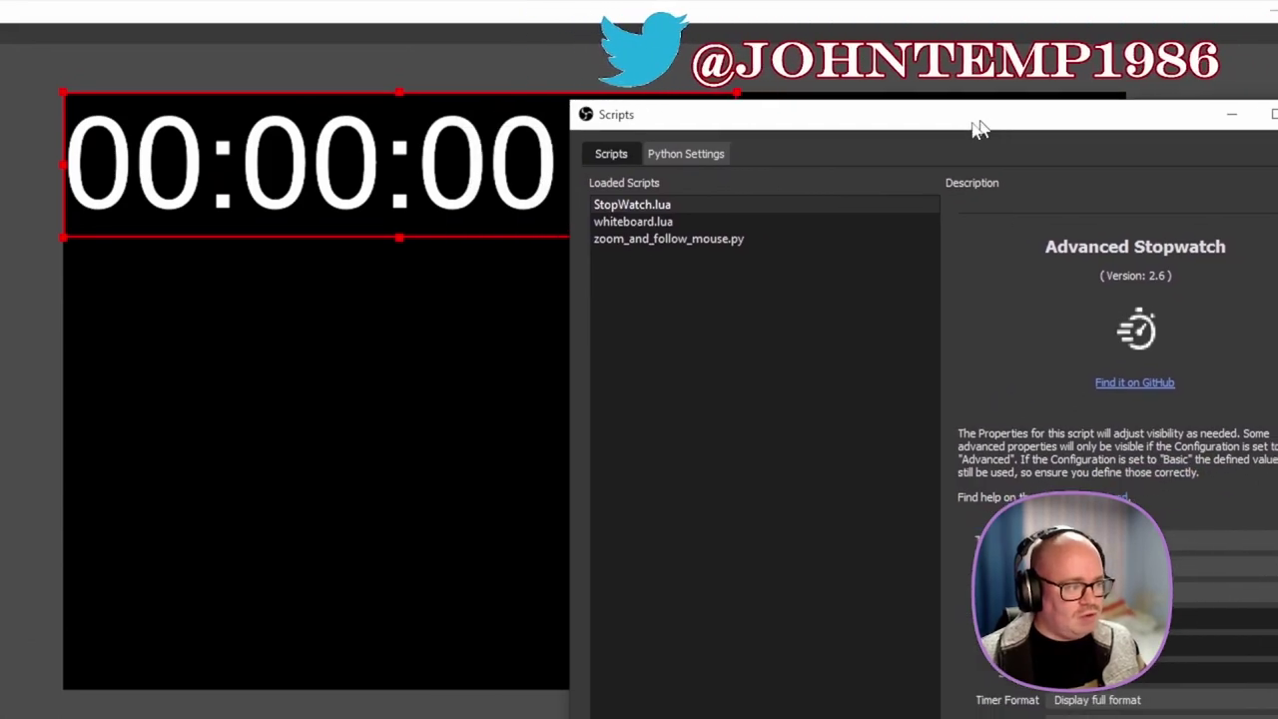
pyautogui.moveTo(979, 128); pyautogui.dragTo(517, 127)
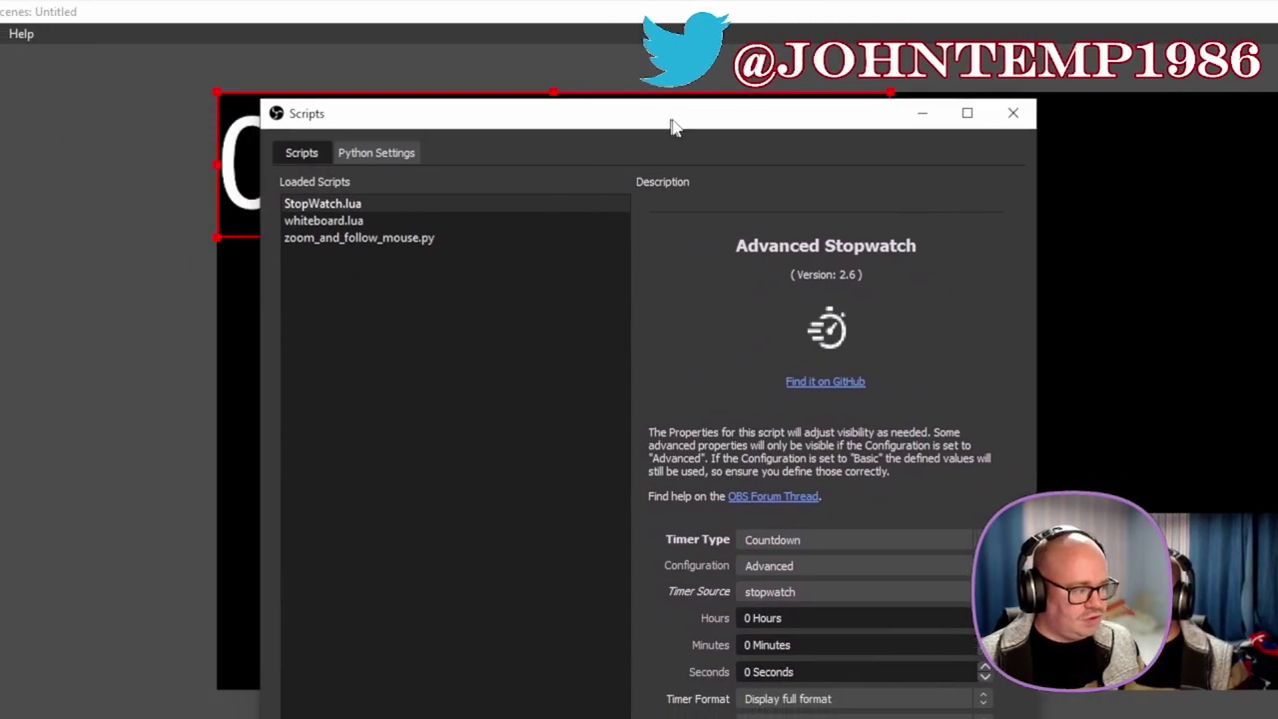
pyautogui.moveTo(671, 125); pyautogui.dragTo(713, 123)
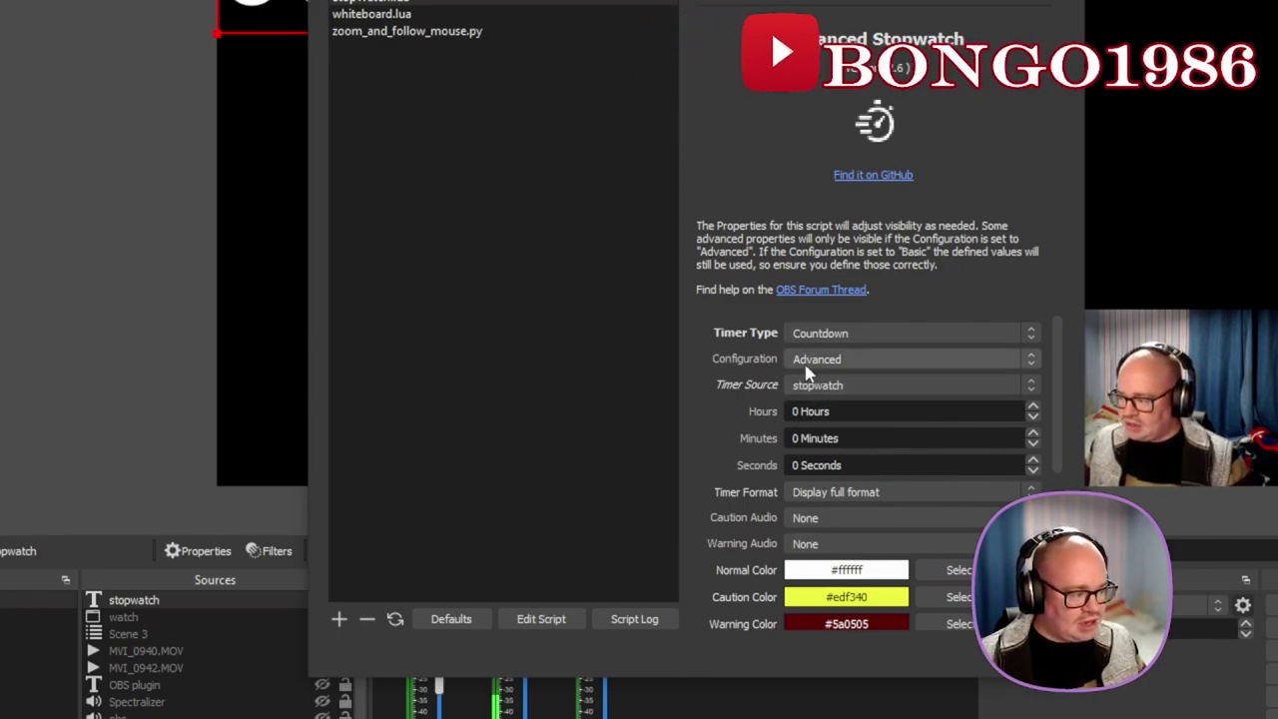
pyautogui.click(800, 369)
pyautogui.click(805, 371)
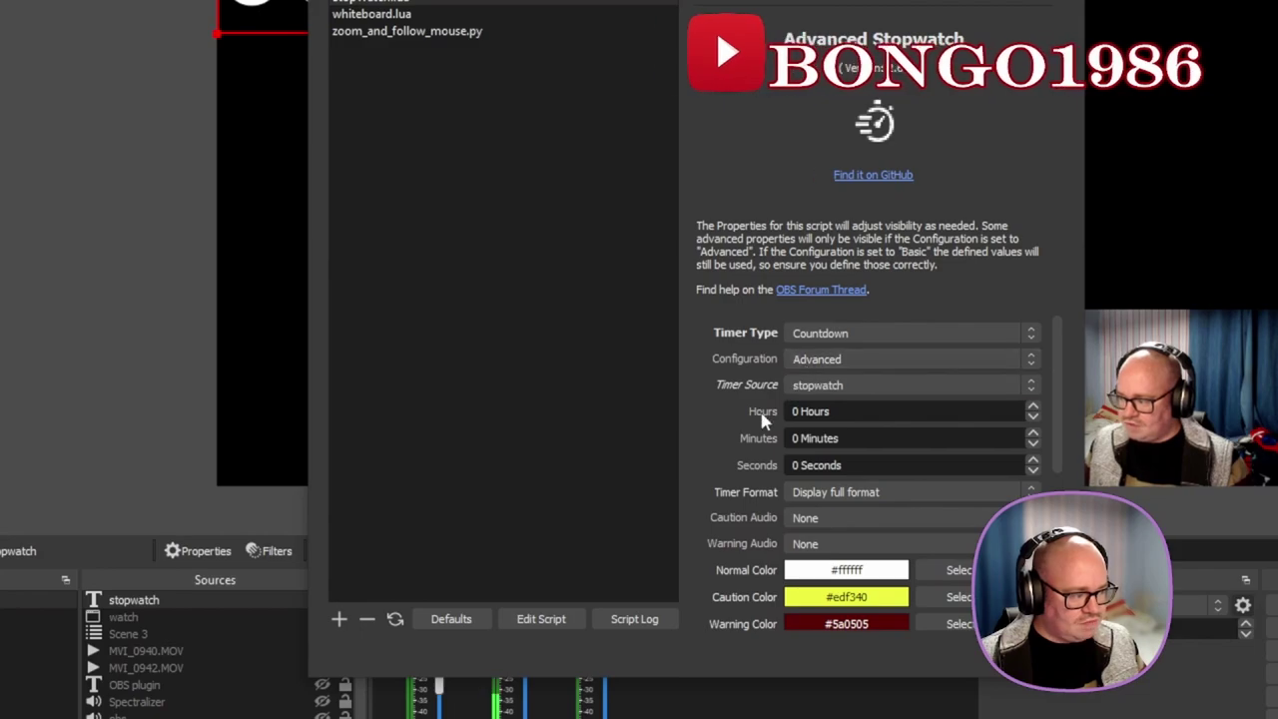
pyautogui.scroll(-2, 759, 420)
pyautogui.click(814, 433)
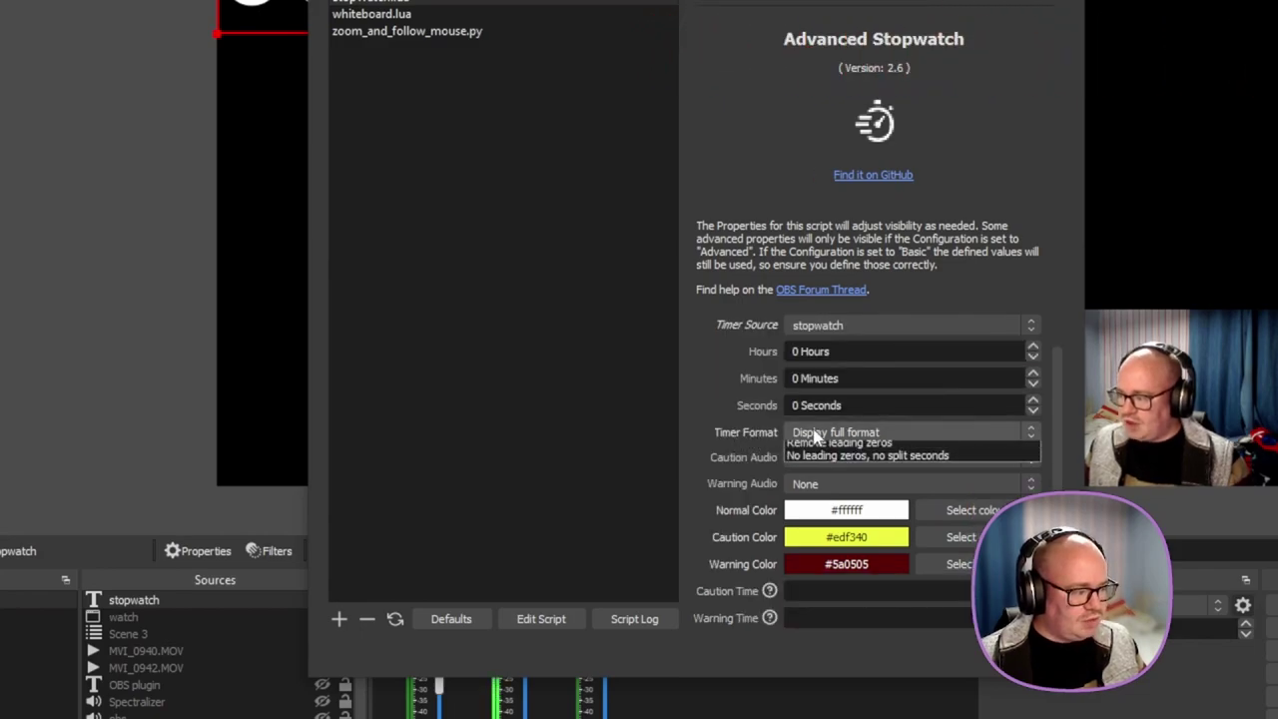
pyautogui.click(819, 452)
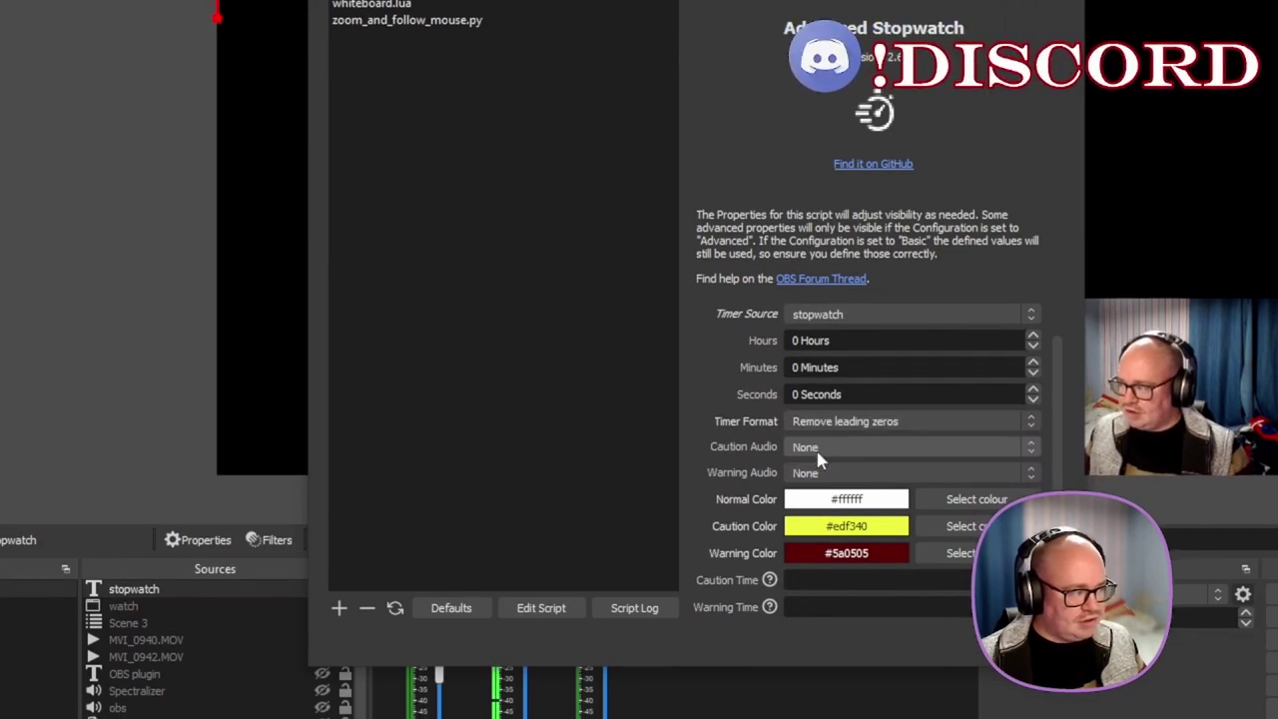
# Set the countdown Seconds value to 30
pyautogui.click(832, 421)
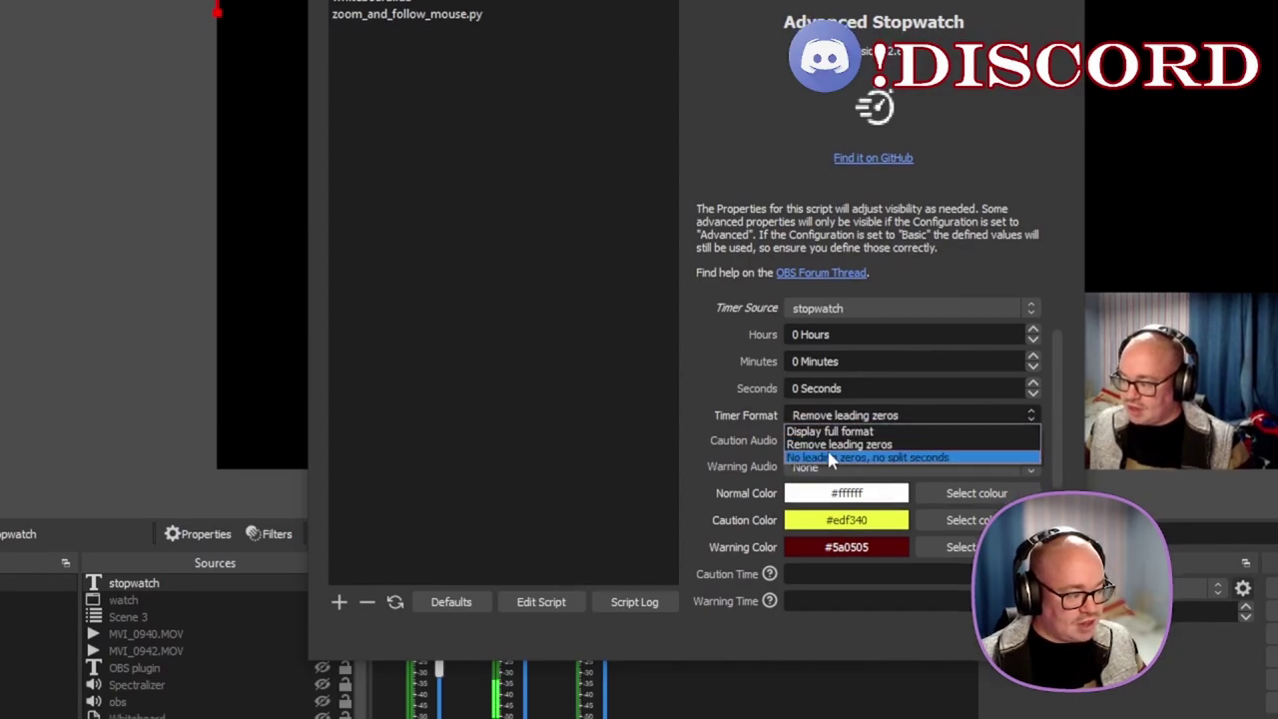
pyautogui.click(826, 457)
pyautogui.click(827, 418)
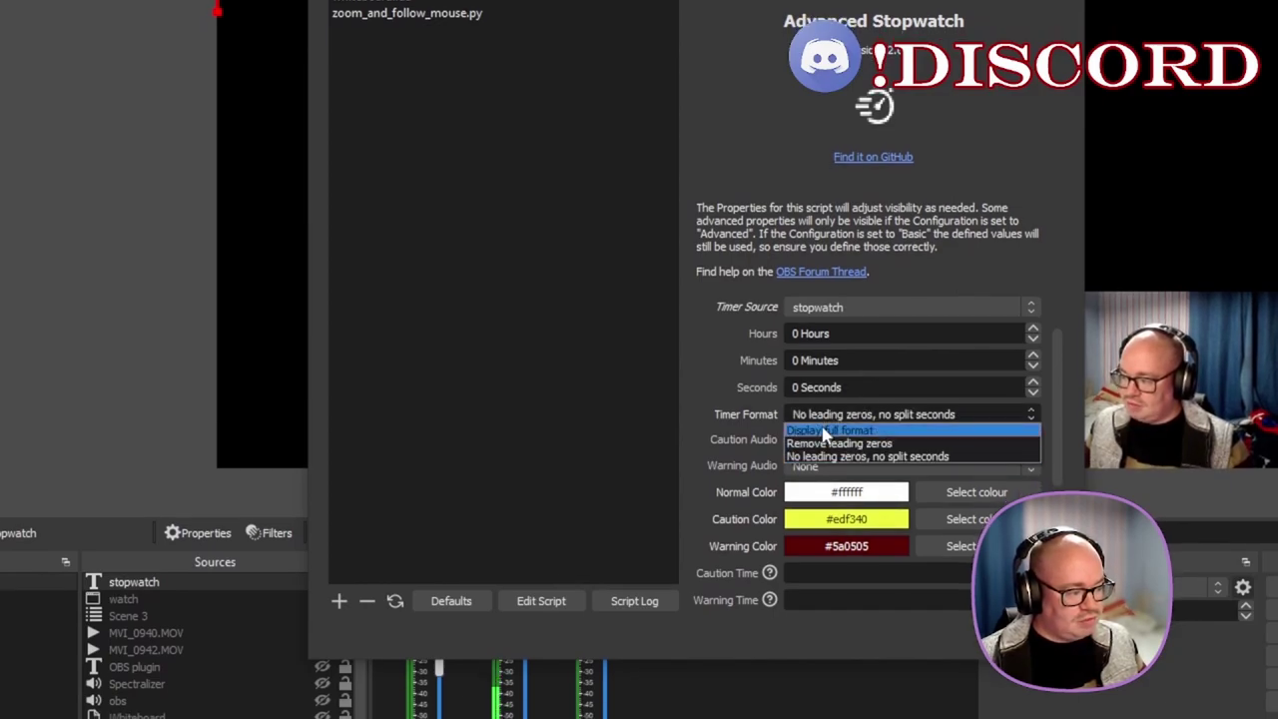
pyautogui.click(823, 429)
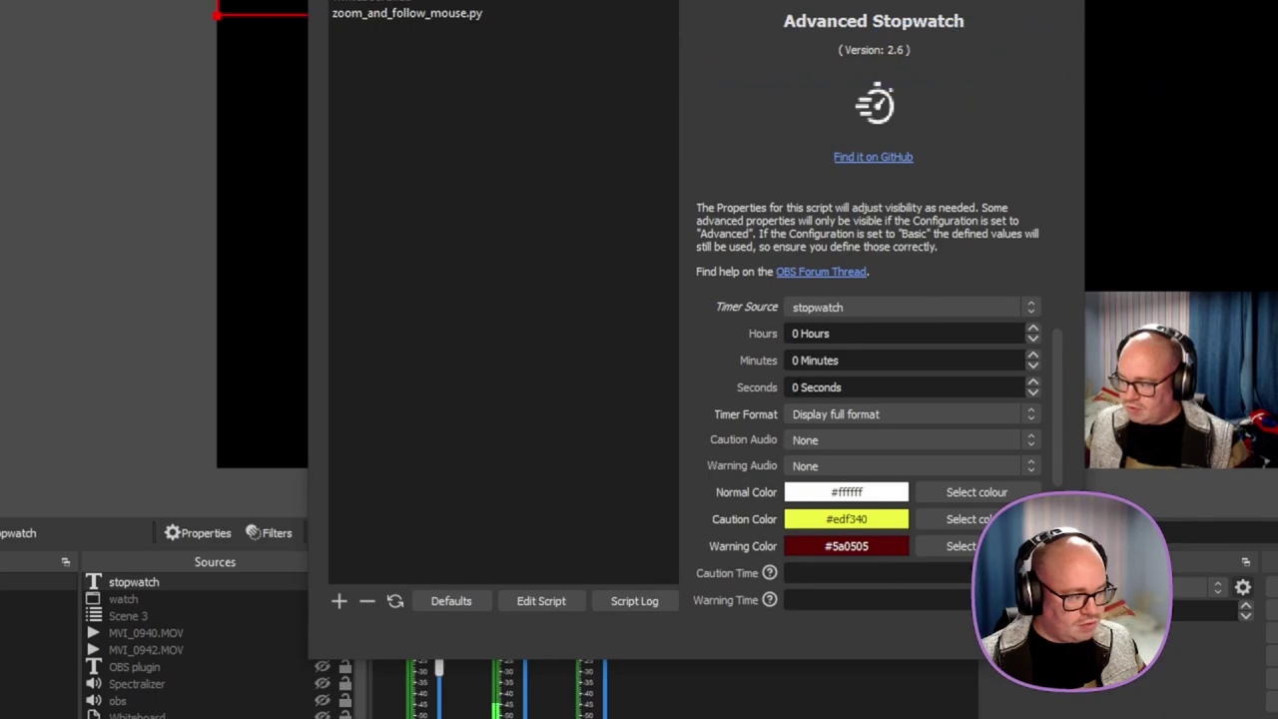
pyautogui.write('3')
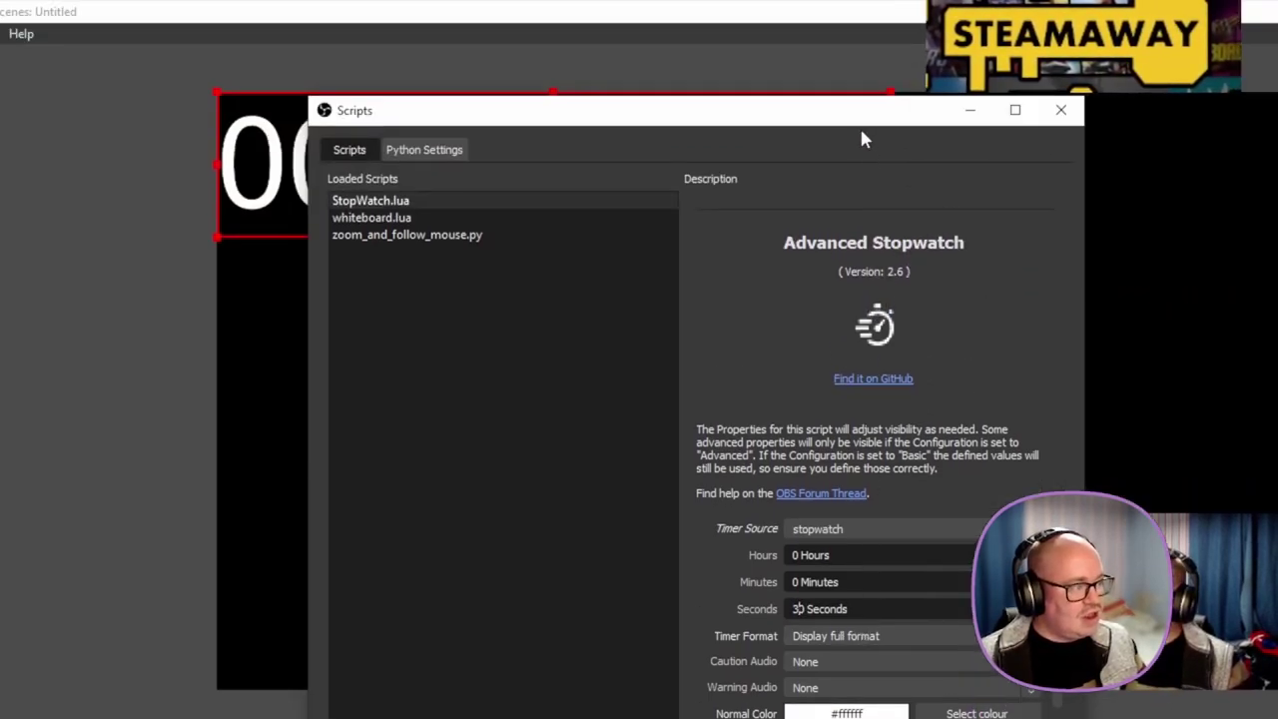
pyautogui.moveTo(859, 126); pyautogui.dragTo(883, 238)
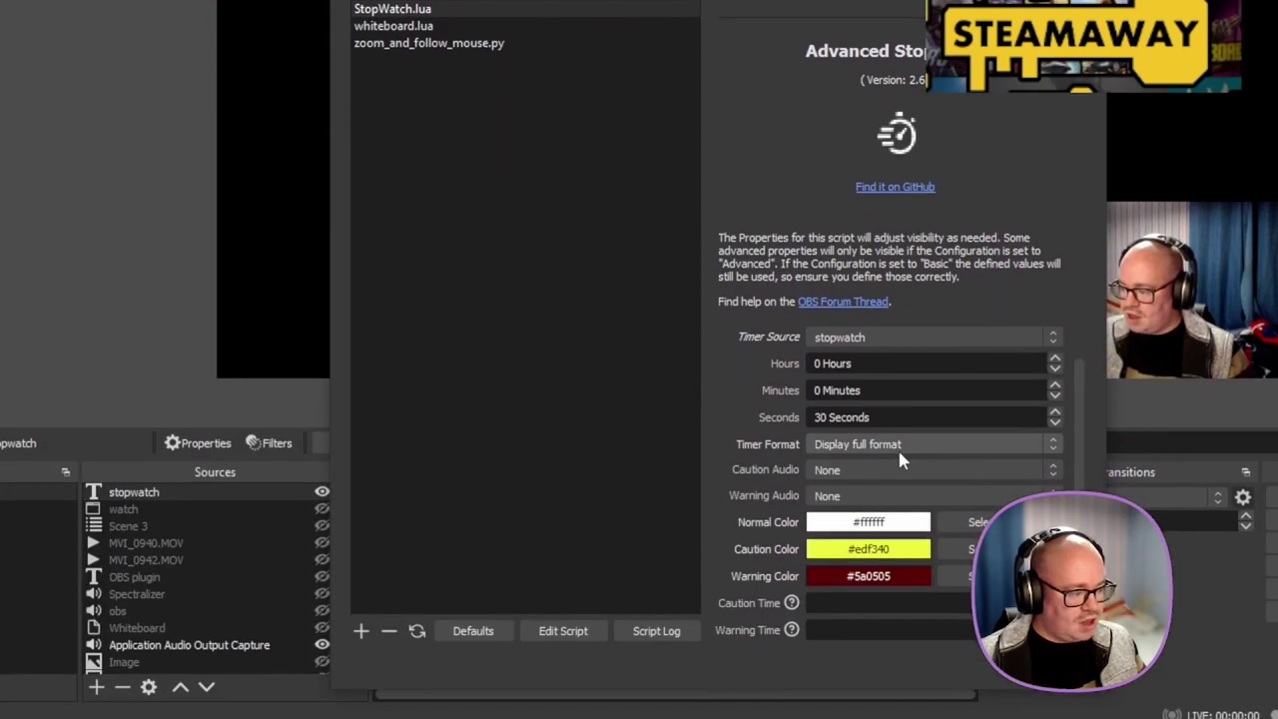
# Choose Timer Format 'No leading zeros, no split seconds' and leave Caution Audio as None
pyautogui.click(889, 449)
pyautogui.click(875, 454)
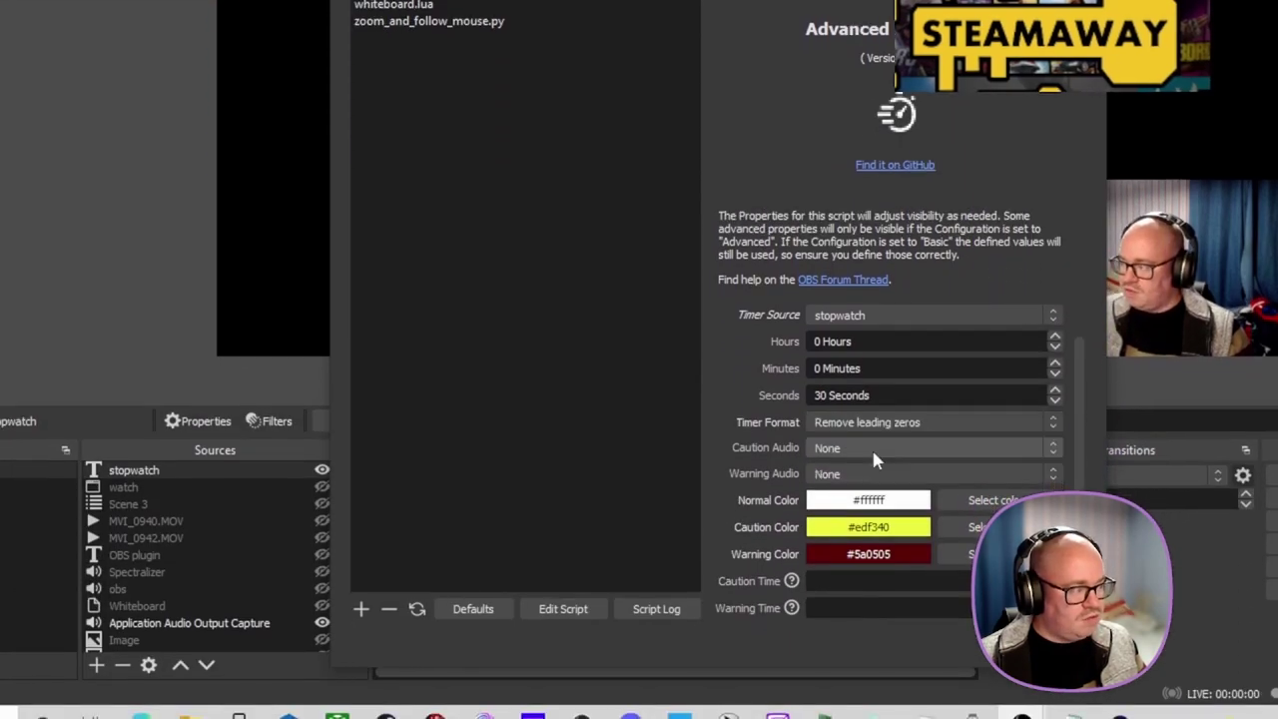
pyautogui.click(861, 429)
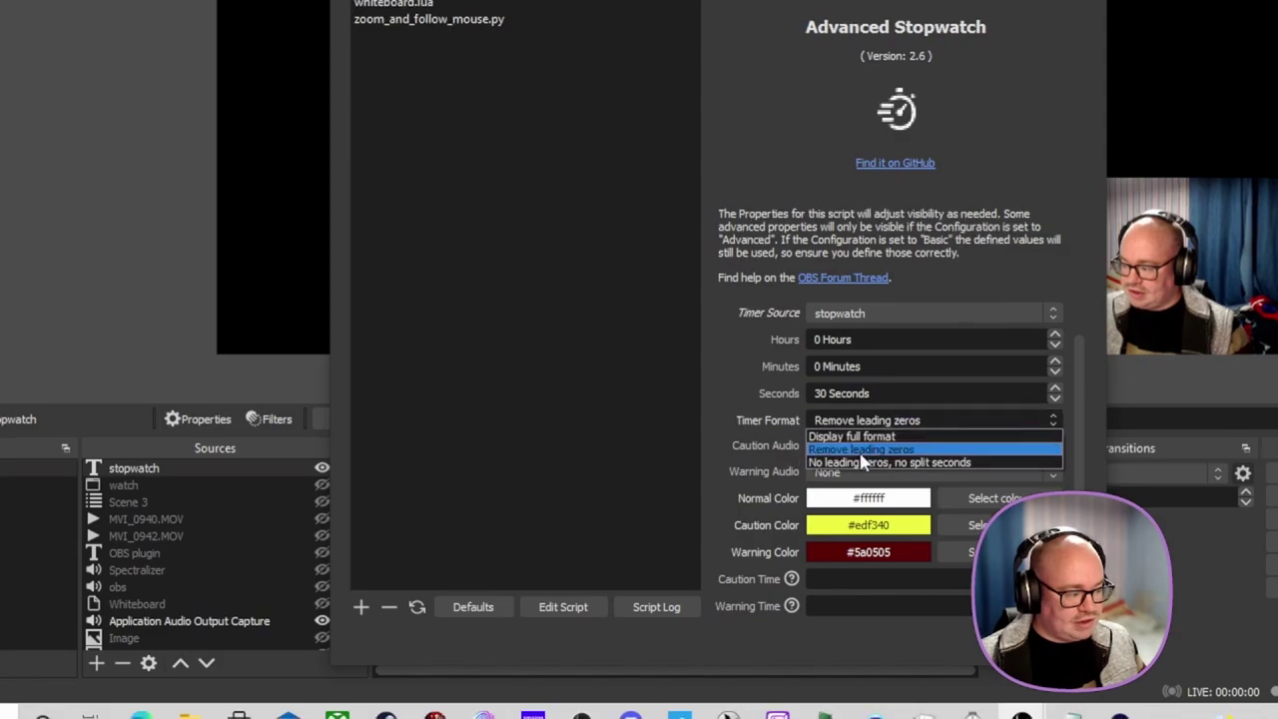
pyautogui.click(863, 469)
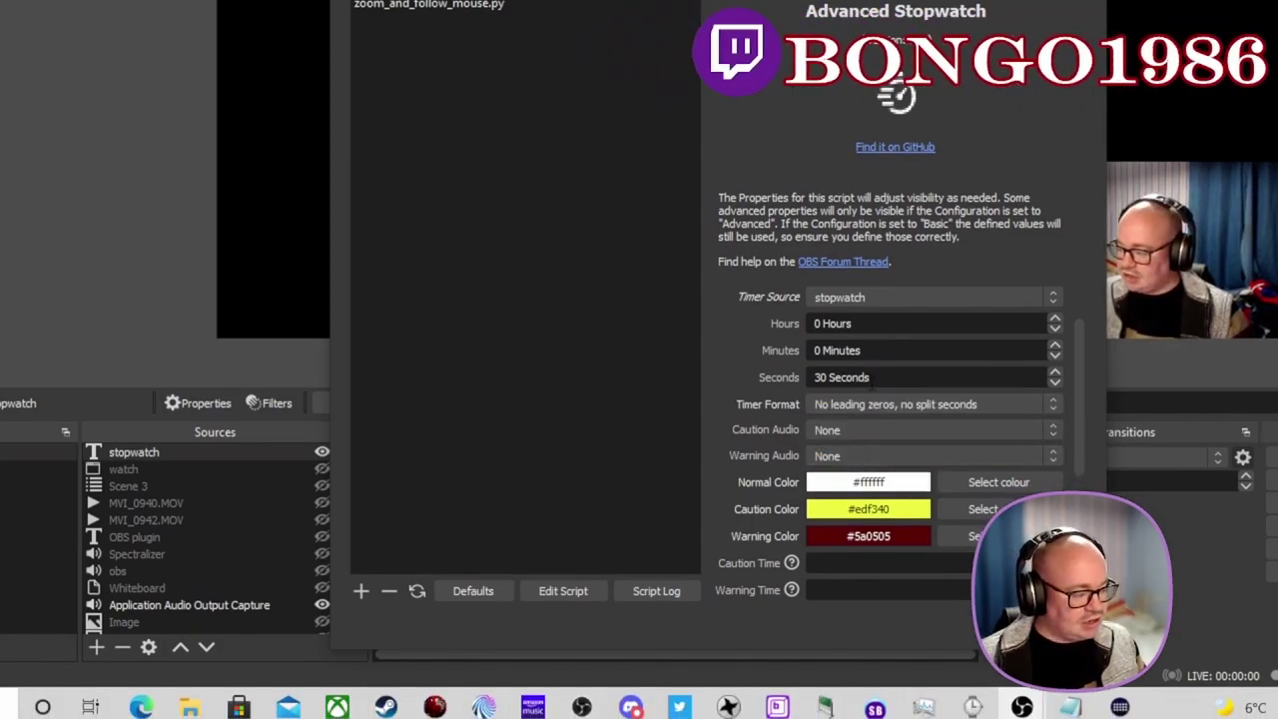
pyautogui.click(842, 432)
pyautogui.click(842, 431)
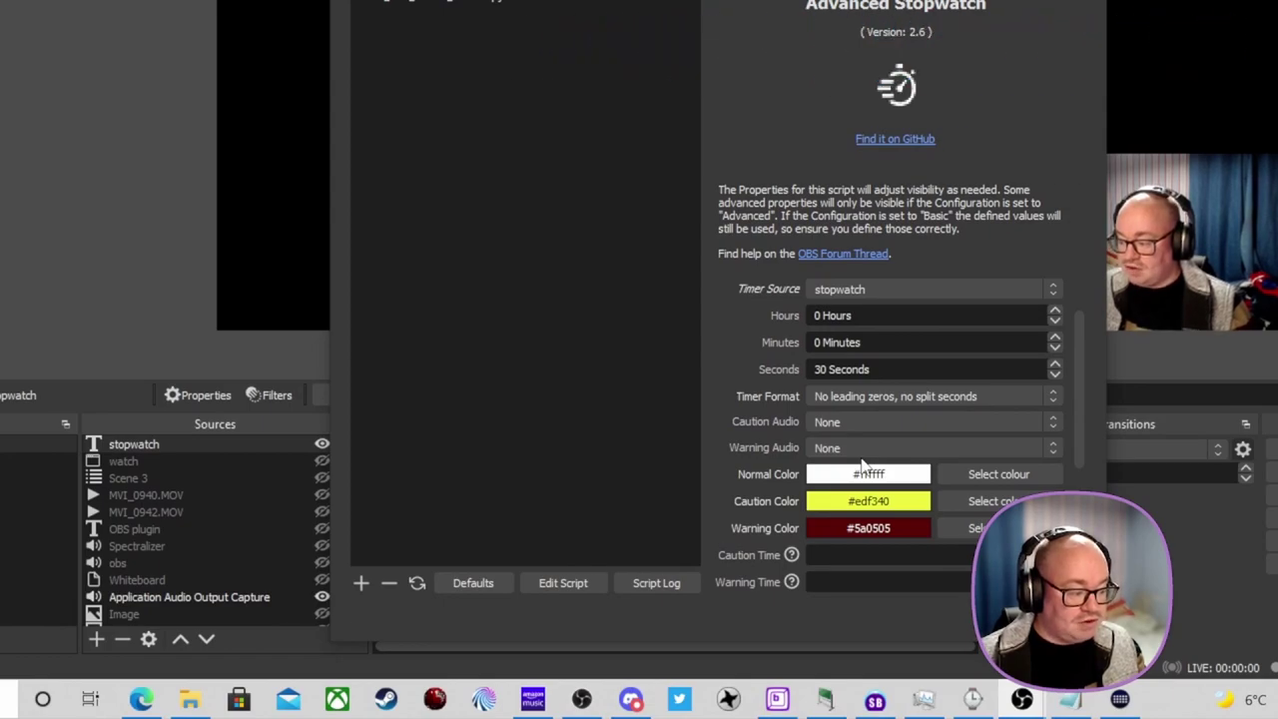
# Enter 00:00:15 as the countdown's Caution Time
pyautogui.scroll(-4, 796, 439)
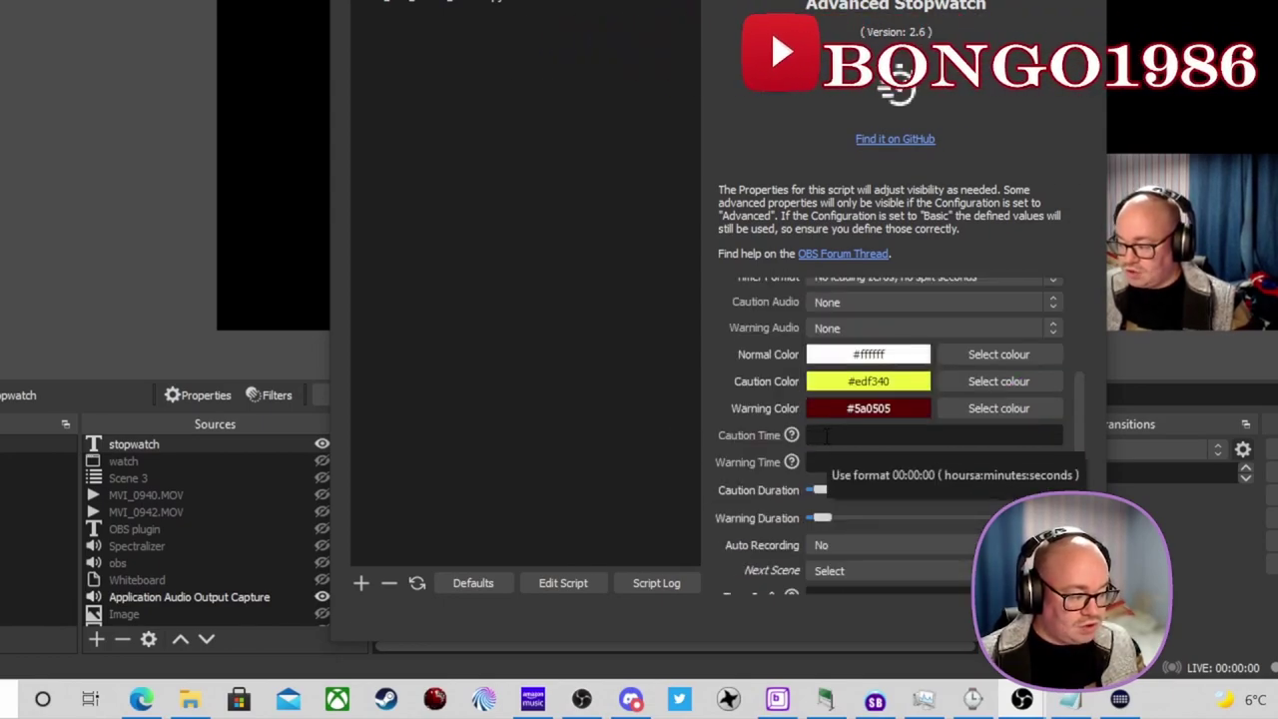
pyautogui.click(826, 436)
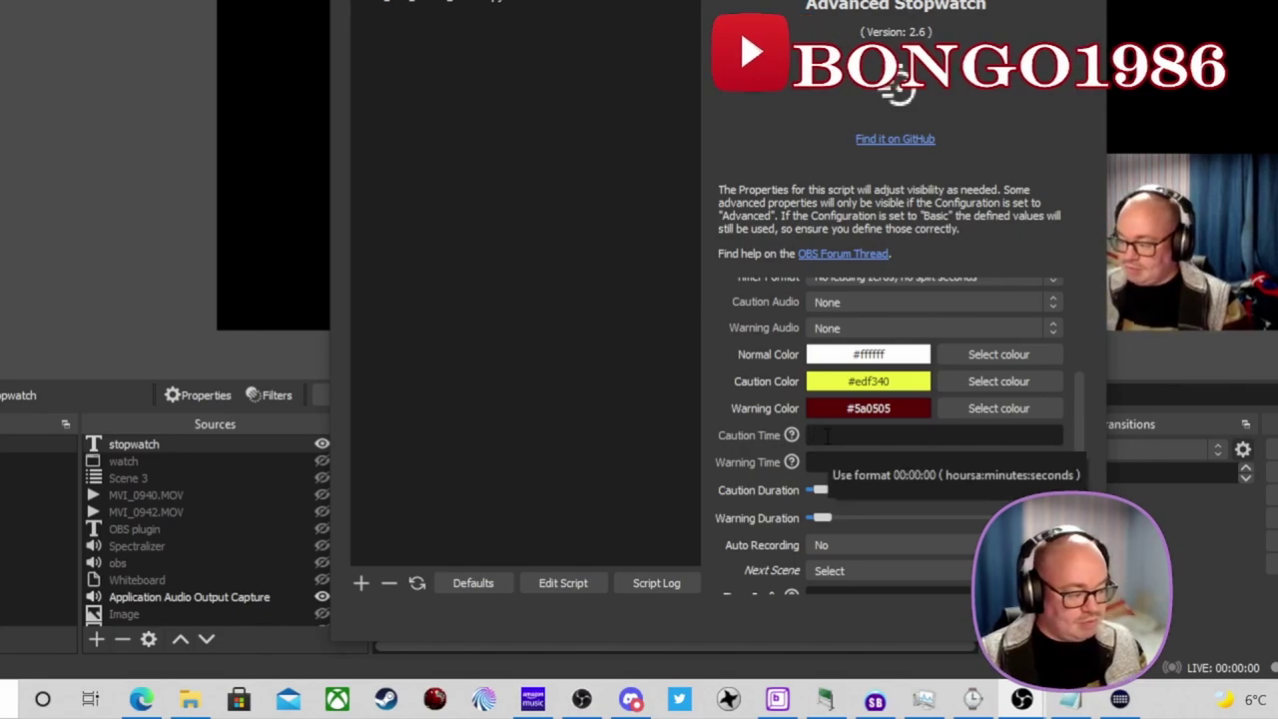
pyautogui.write('0')
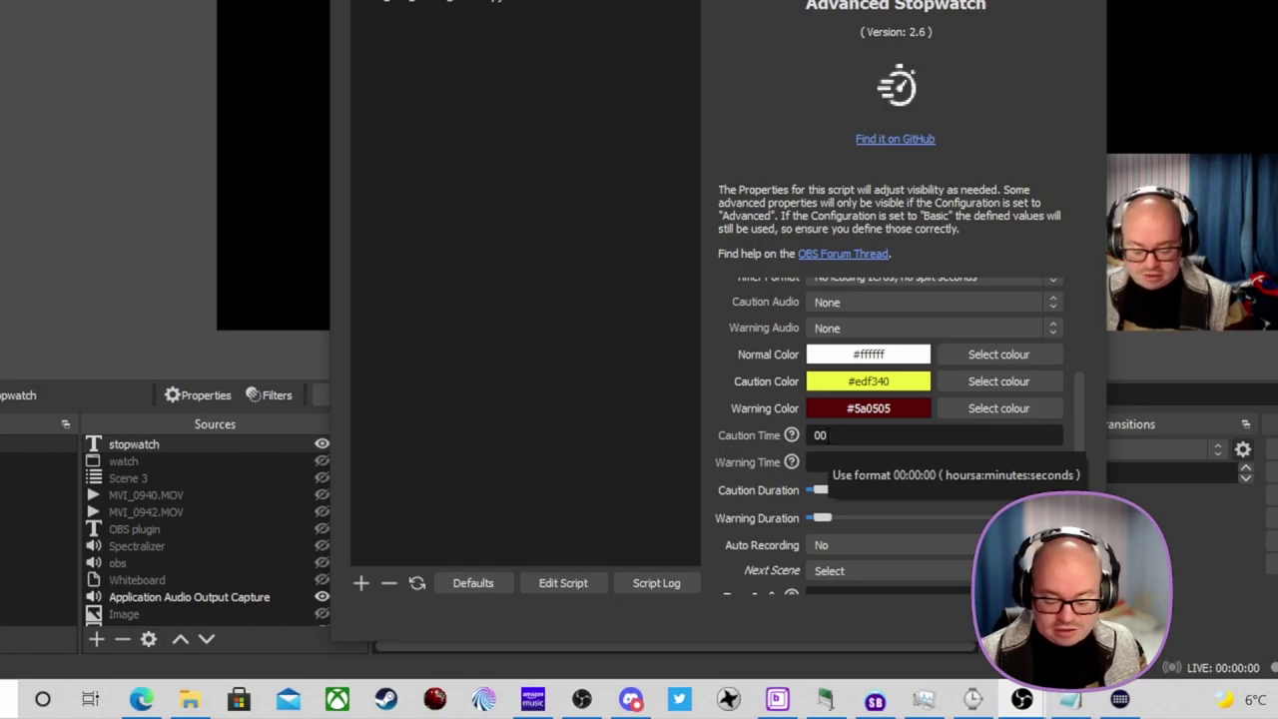
pyautogui.write('0')
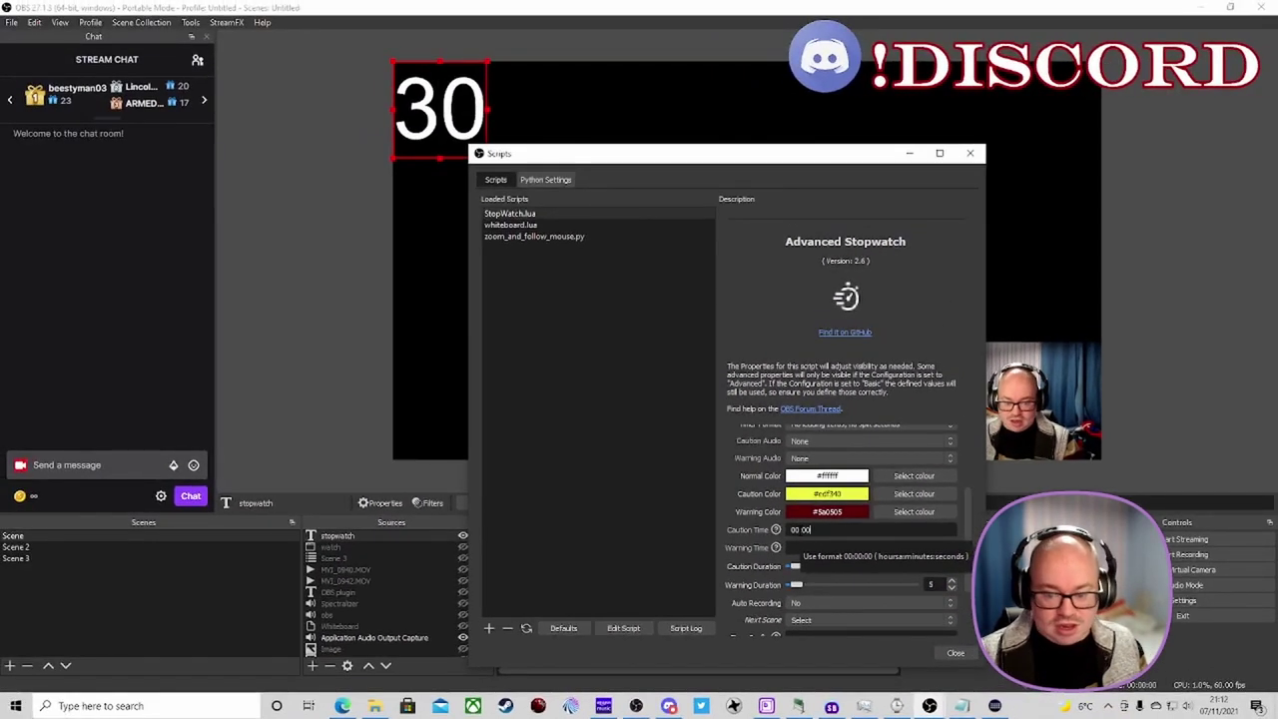
pyautogui.write(' 00:')
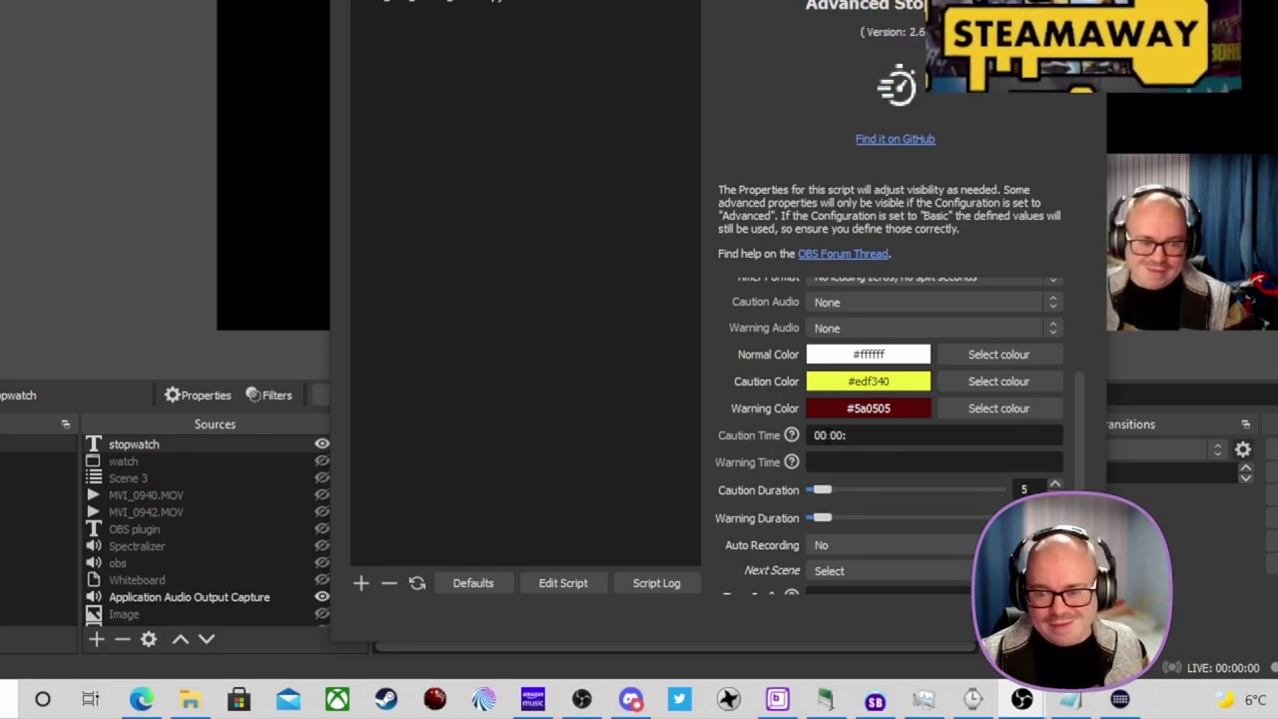
pyautogui.write('15')
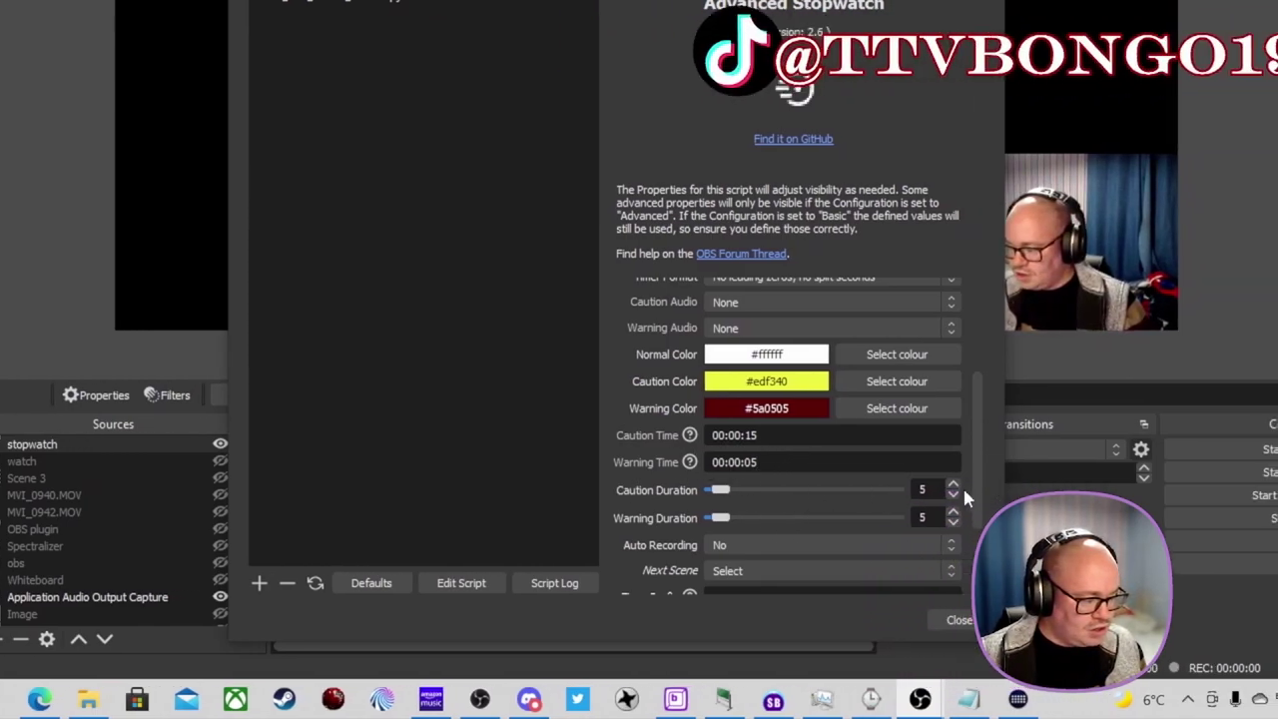
# Increase the caution duration and leave Auto Recording set to No
pyautogui.click(1055, 486)
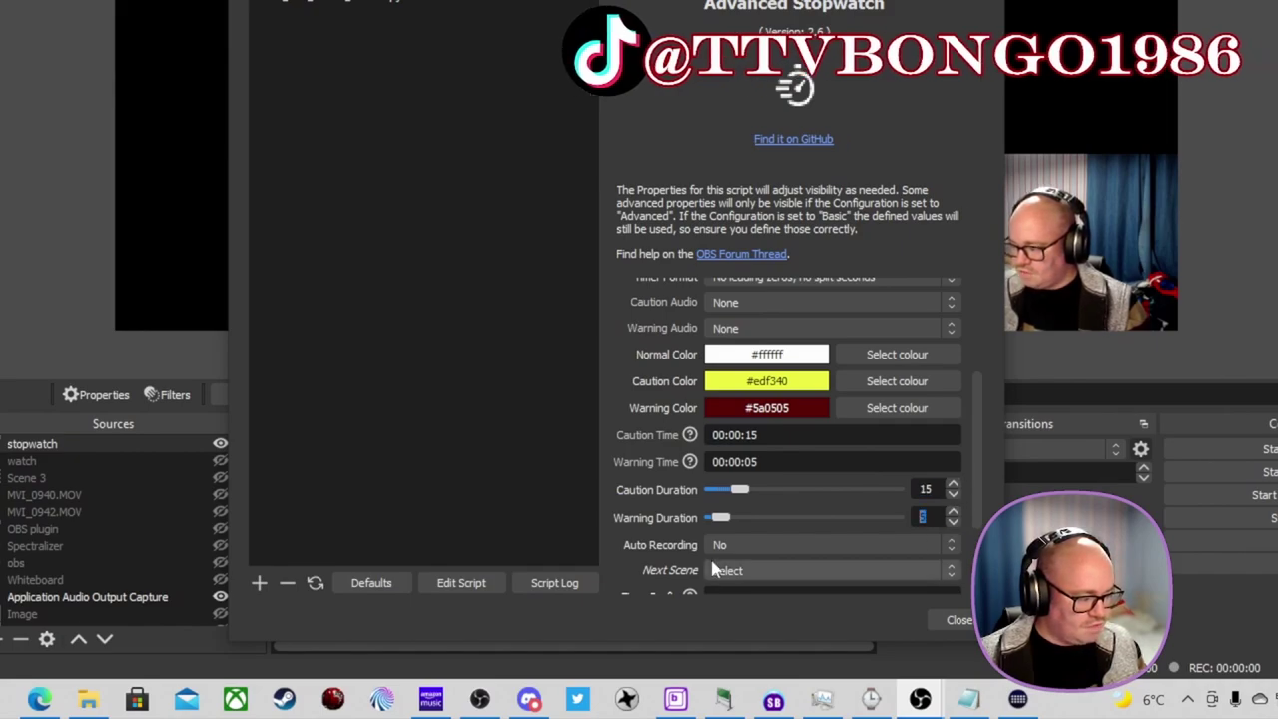
pyautogui.scroll(-2, 649, 554)
pyautogui.click(739, 486)
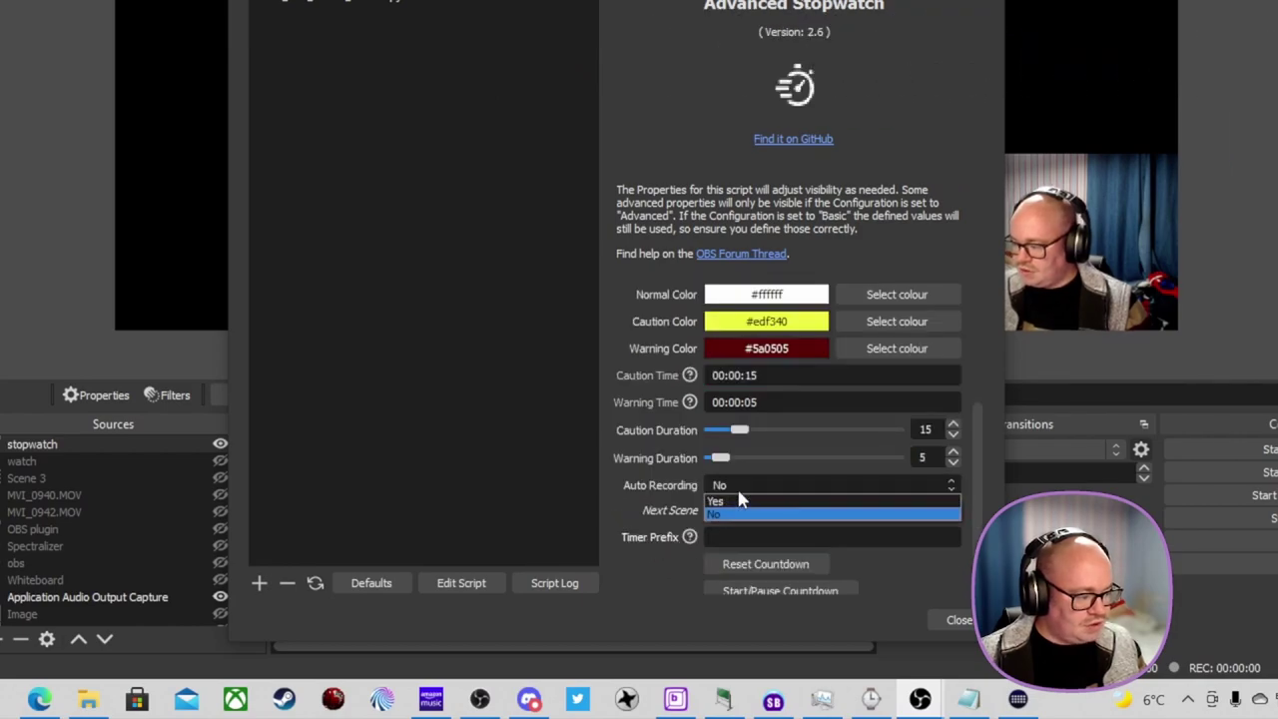
pyautogui.click(635, 501)
# Set Next Scene to TIMER END TEXT and begin entering the Timer End Text
pyautogui.click(739, 511)
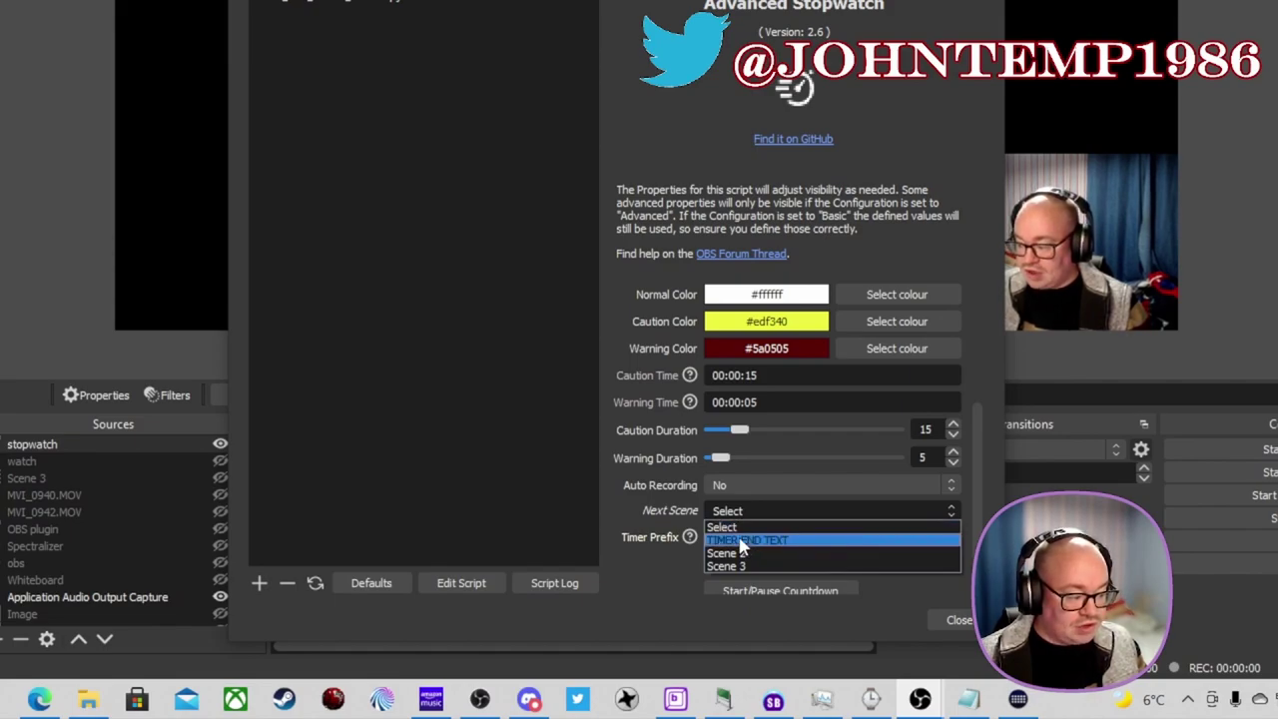
pyautogui.click(741, 541)
pyautogui.click(732, 476)
pyautogui.write('TIMER END TEXT')
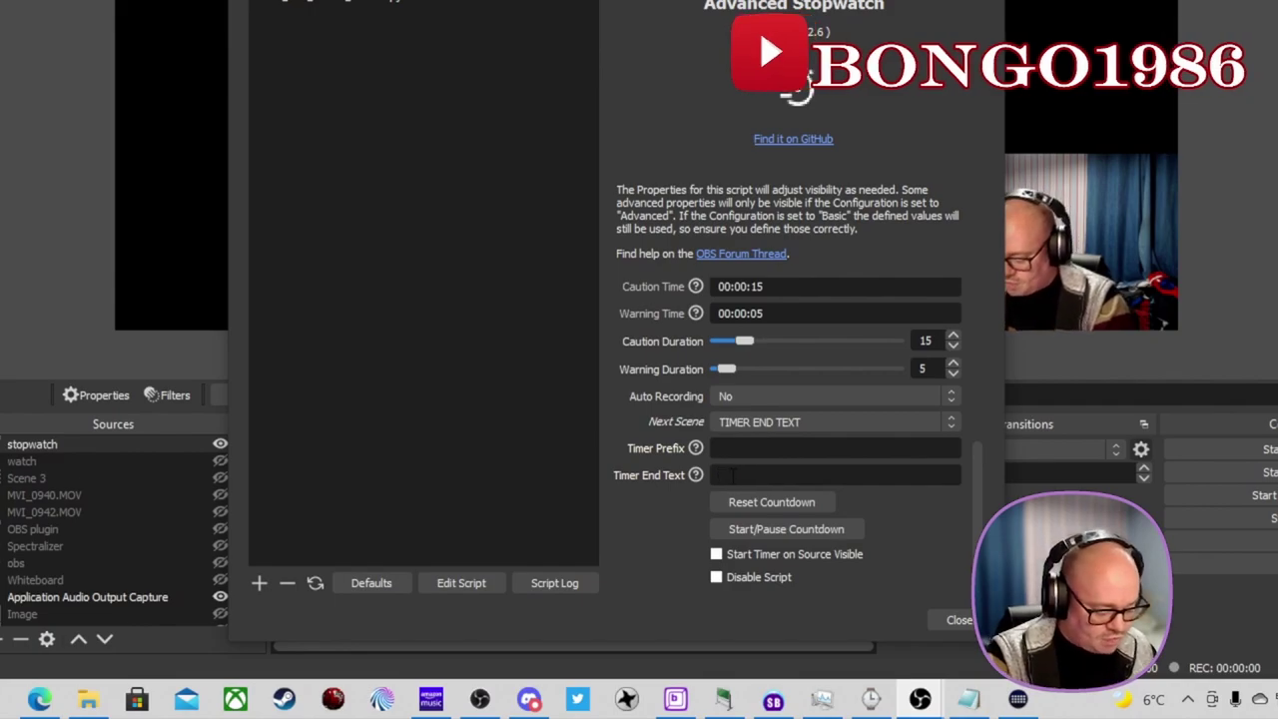
# Enter SUBSCRIBE TO THE CHANNEL as the countdown's Timer End Text
pyautogui.write('SUBSCRIBE TO THE CHANNEL')
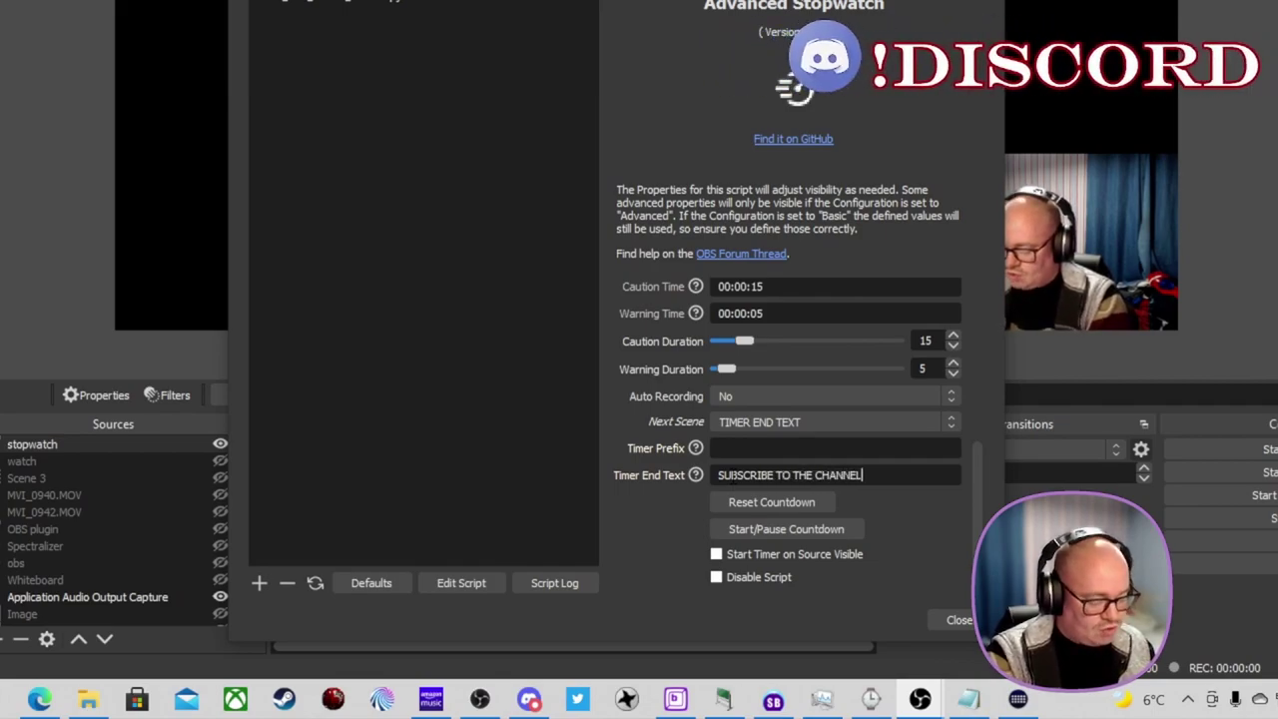
# Start the countdown and change the Warning Color to the brighter custom red
pyautogui.click(774, 541)
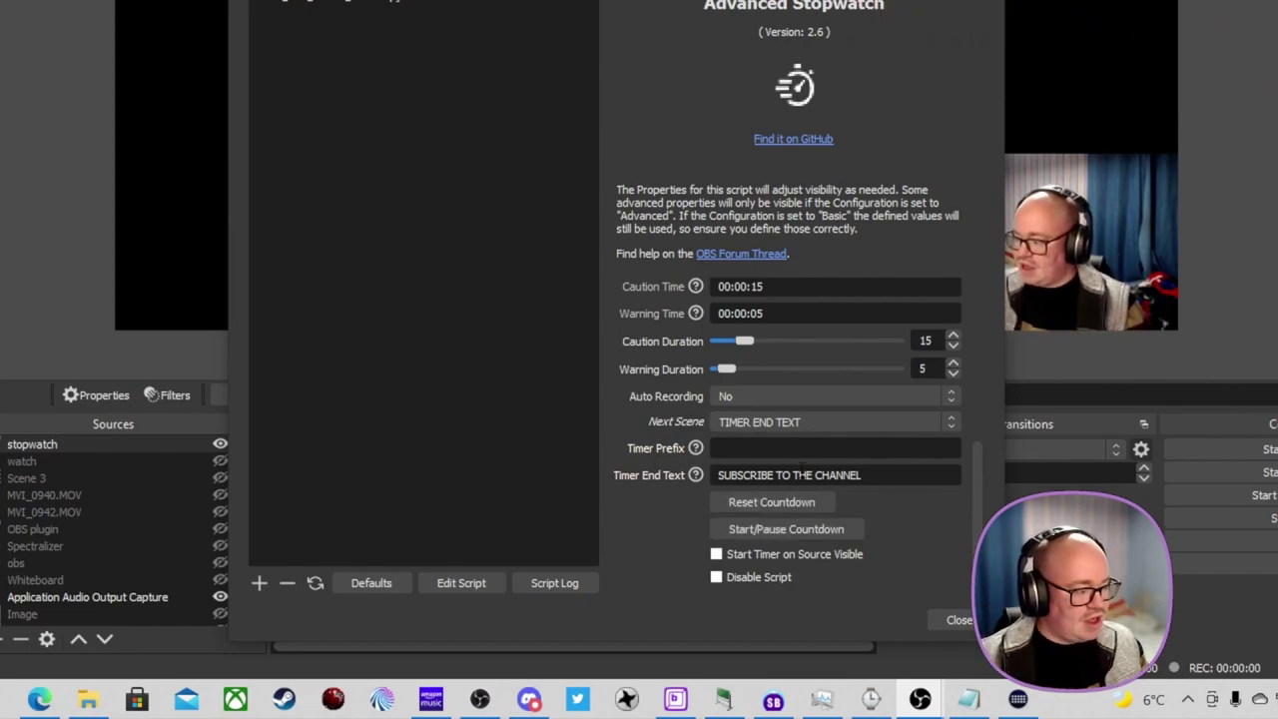
pyautogui.scroll(2, 619, 395)
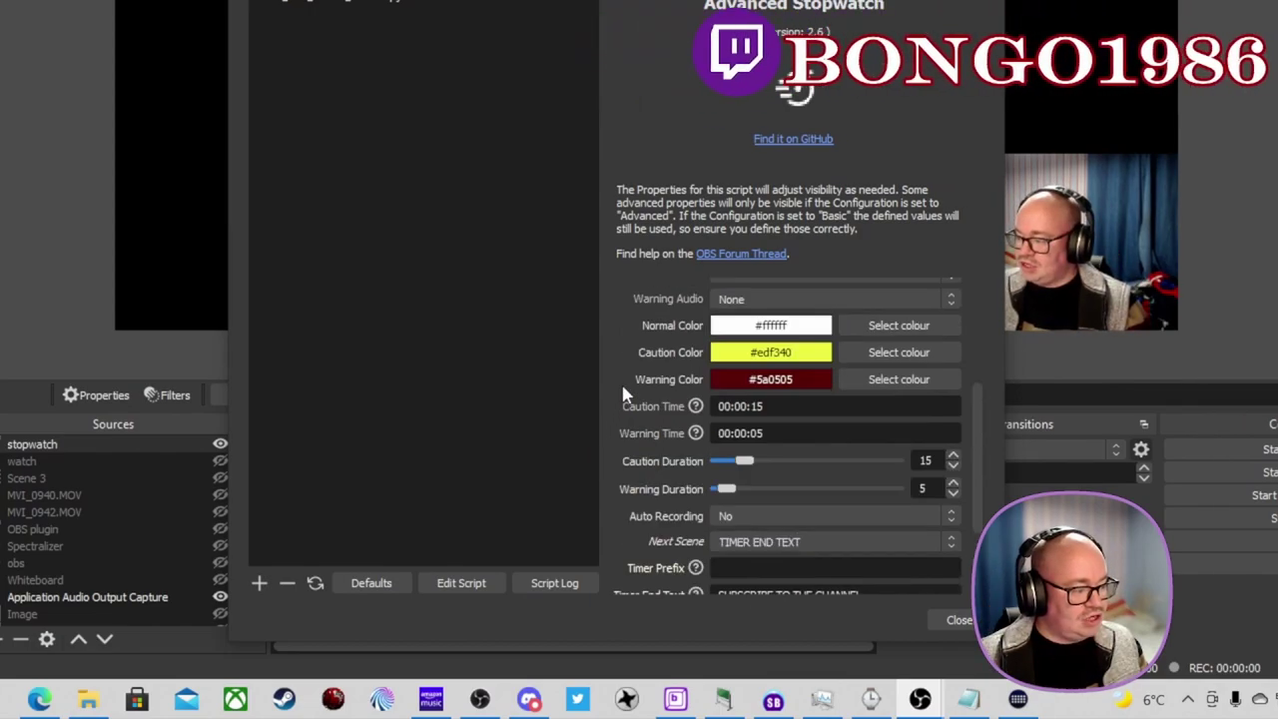
pyautogui.click(872, 383)
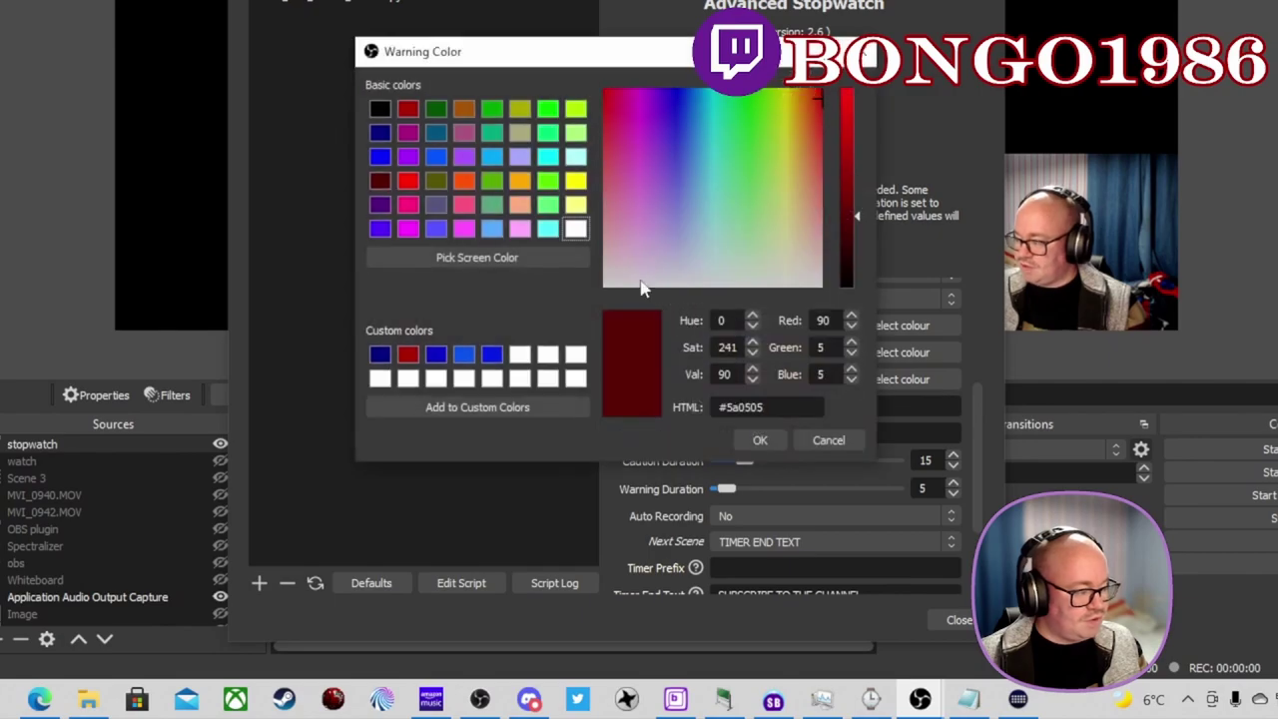
pyautogui.click(407, 354)
pyautogui.click(773, 440)
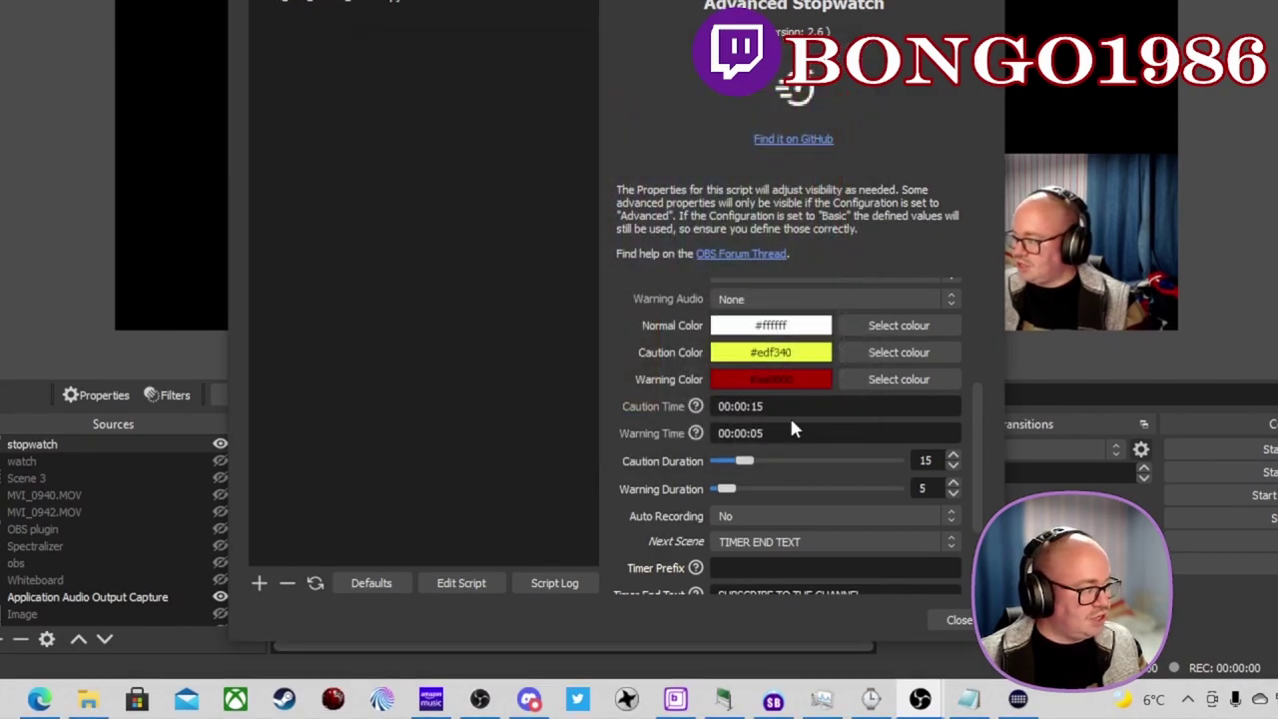
# Let the countdown run through its caution and warning colours to the subscribe message
pyautogui.scroll(-3, 799, 509)
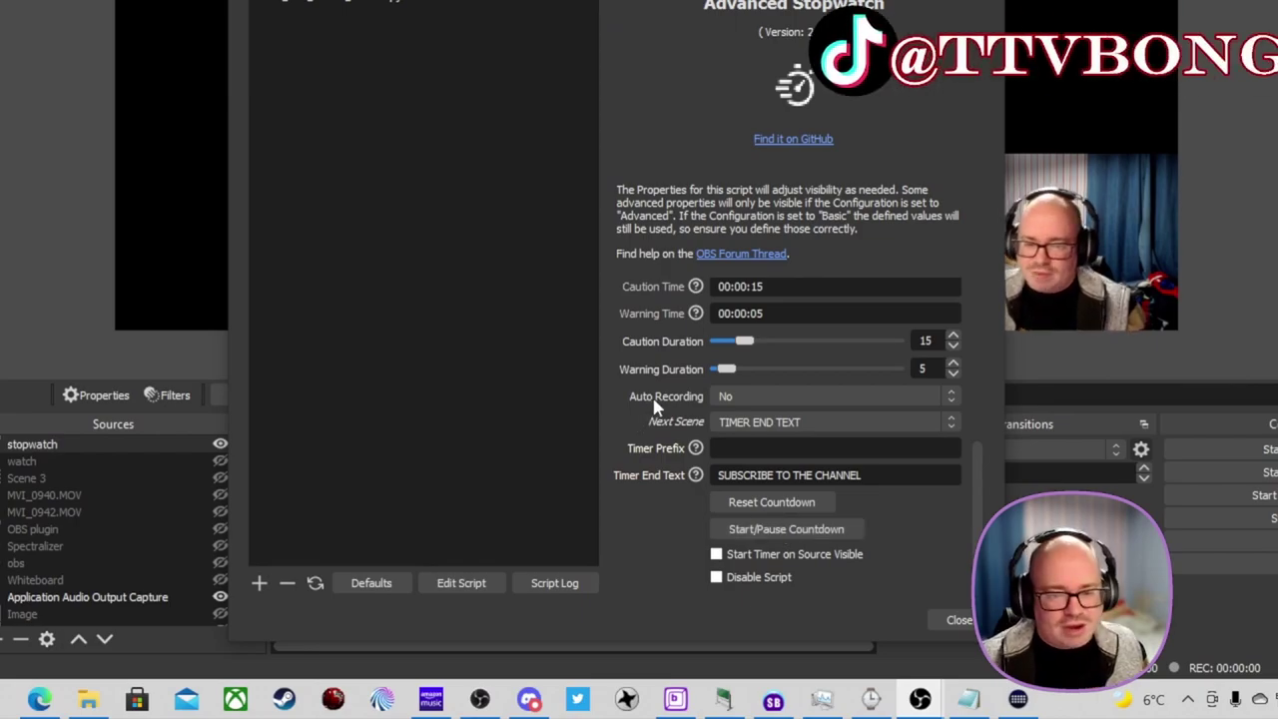
pyautogui.scroll(3, 653, 370)
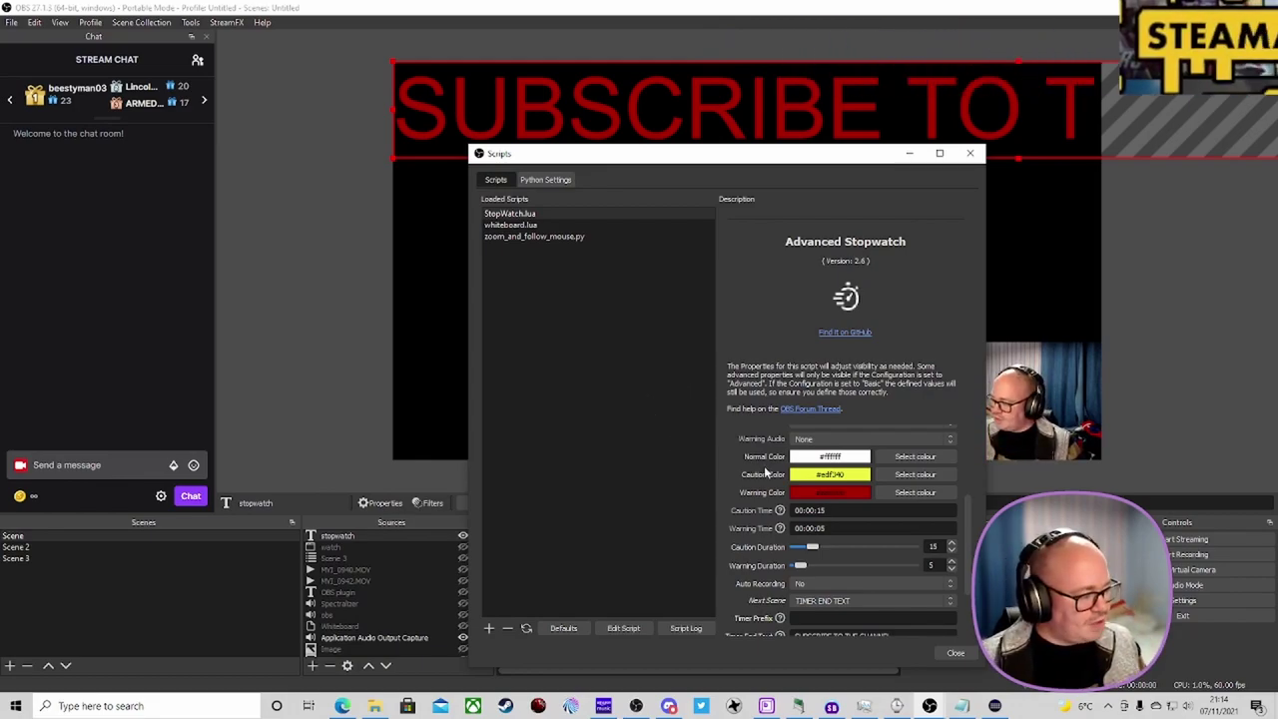
pyautogui.scroll(-3, 759, 467)
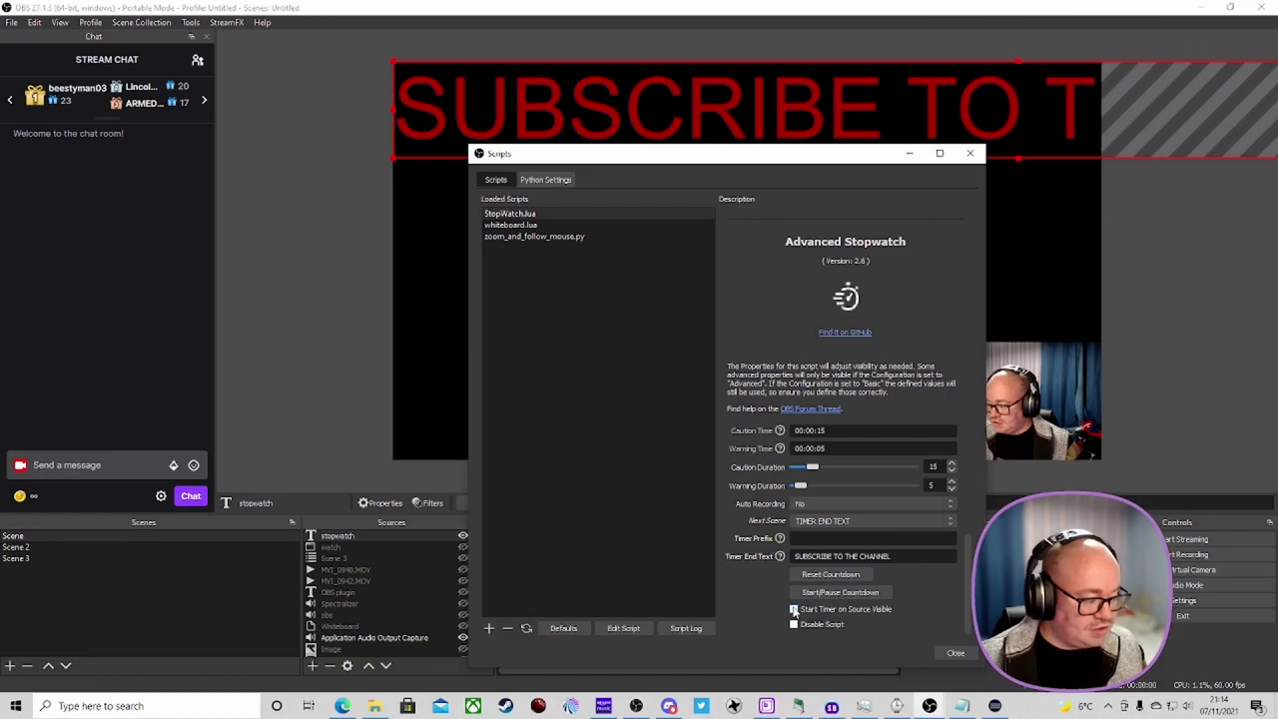
# Close the Scripts window and go to the Hotkeys page of File > Settings
pyautogui.click(956, 653)
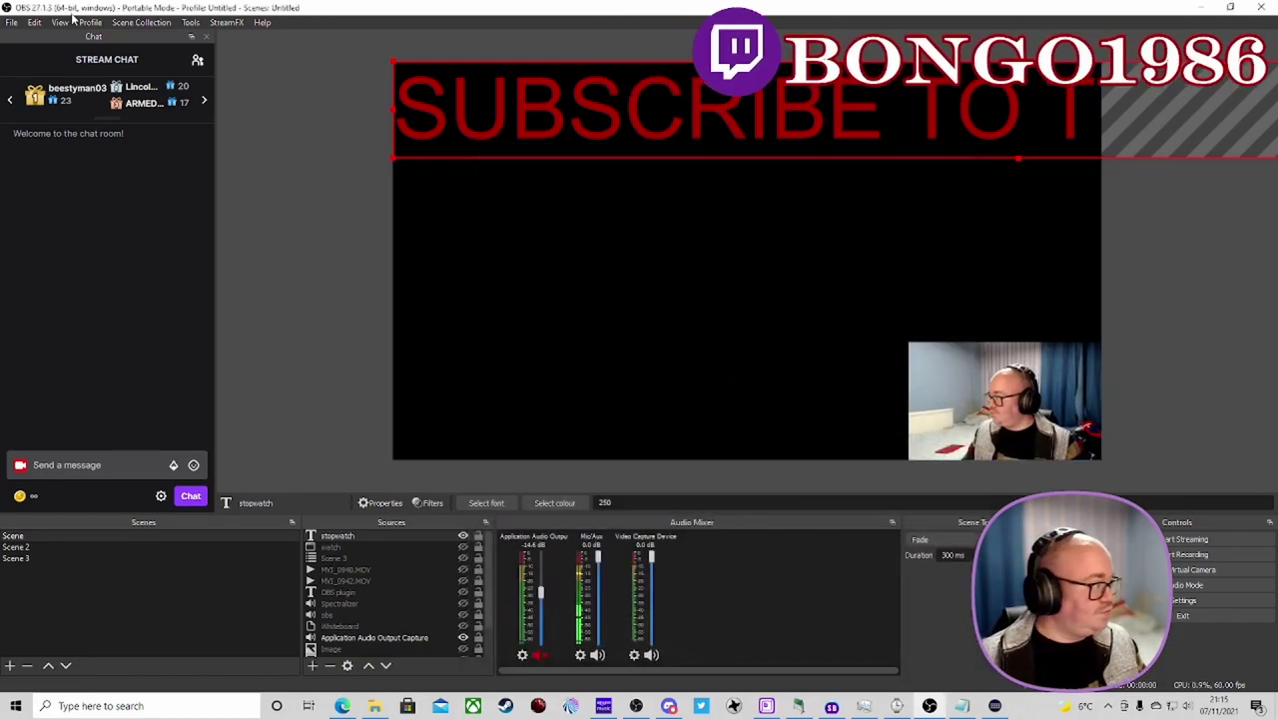
pyautogui.click(193, 28)
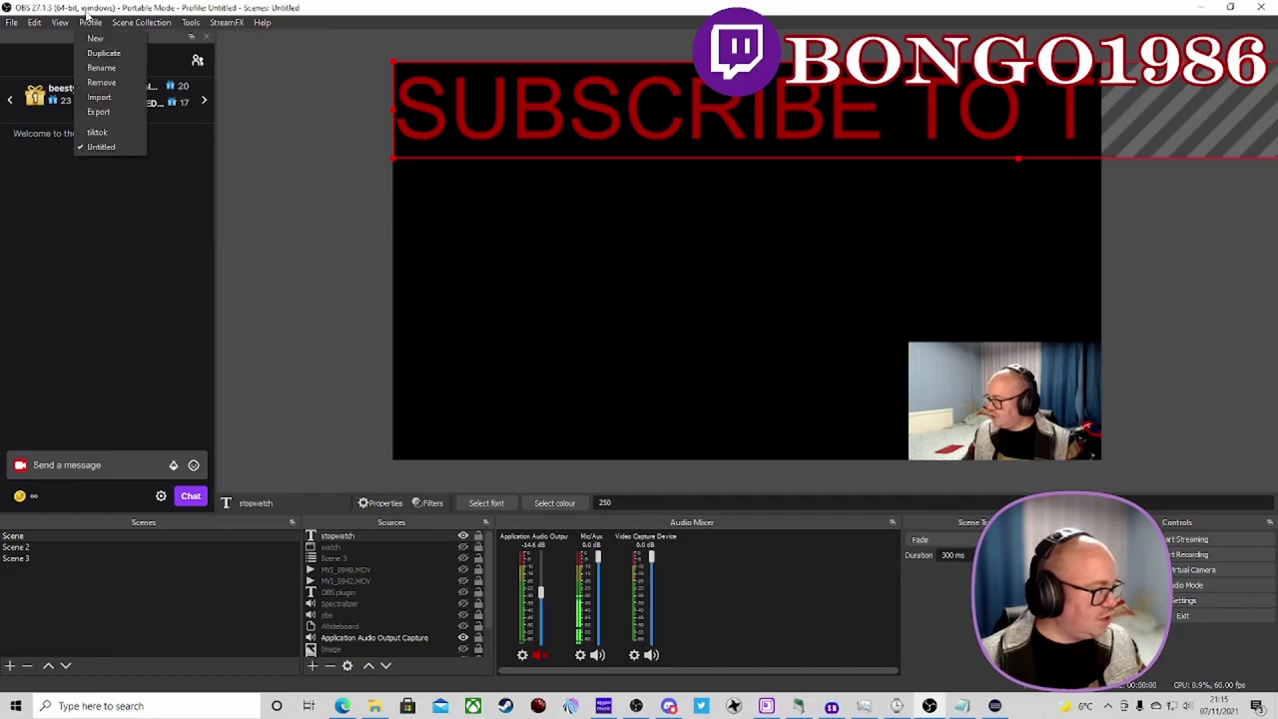
pyautogui.moveTo(8, 24)
pyautogui.click(27, 73)
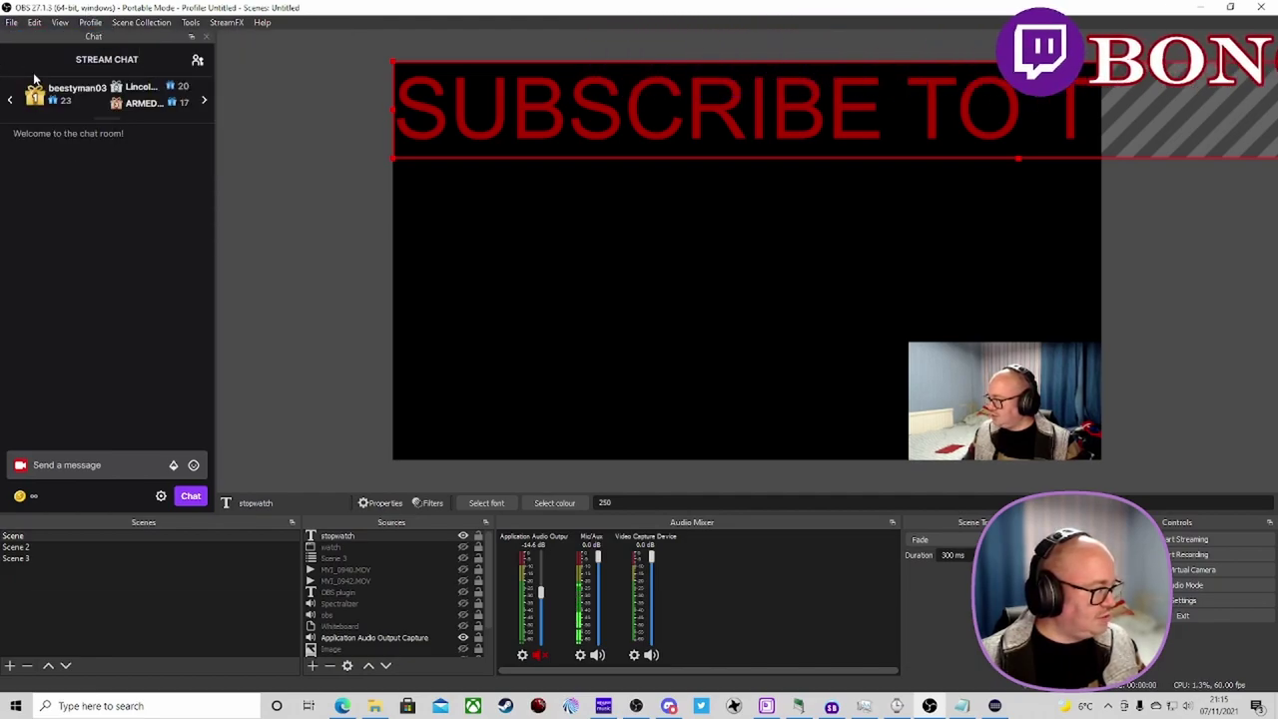
pyautogui.click(359, 298)
pyautogui.scroll(-10, 658, 374)
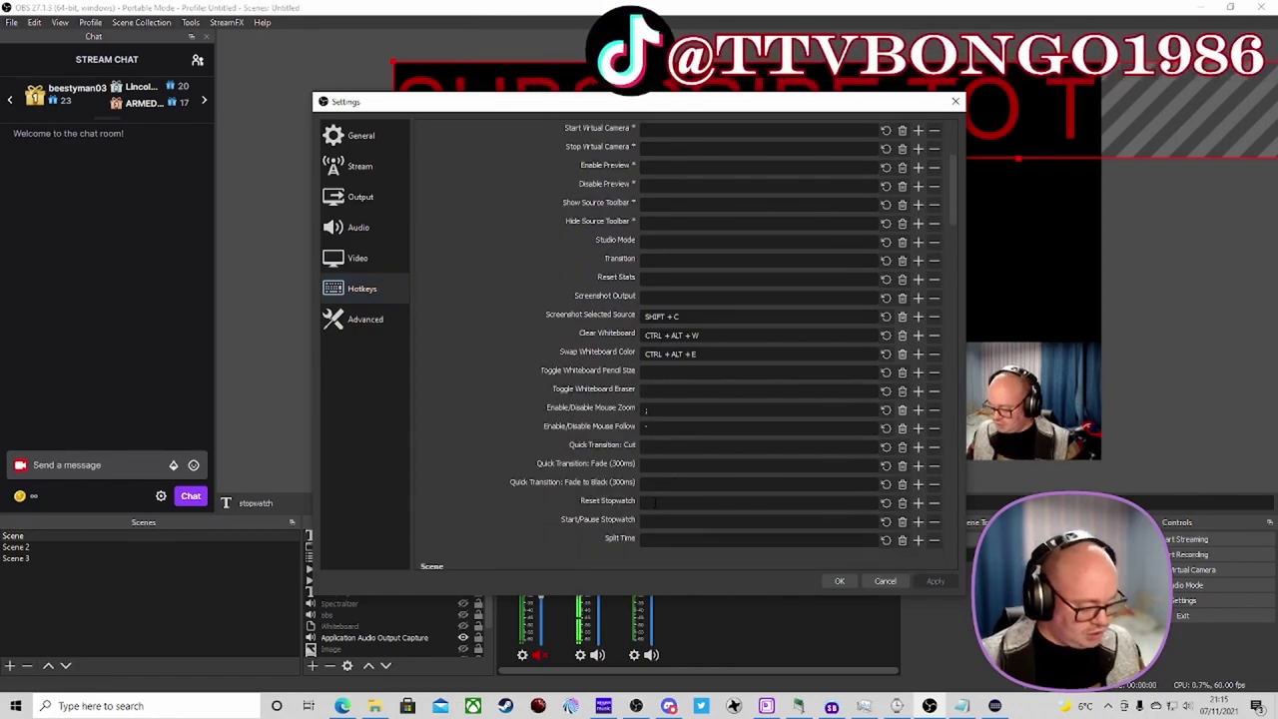
# Bind Reset Stopwatch to Ctrl+Alt+F1 and Start/Pause Stopwatch to Ctrl+Alt+F2
pyautogui.click(654, 502)
pyautogui.hotkey('ctrl', 'alt', 'F1')
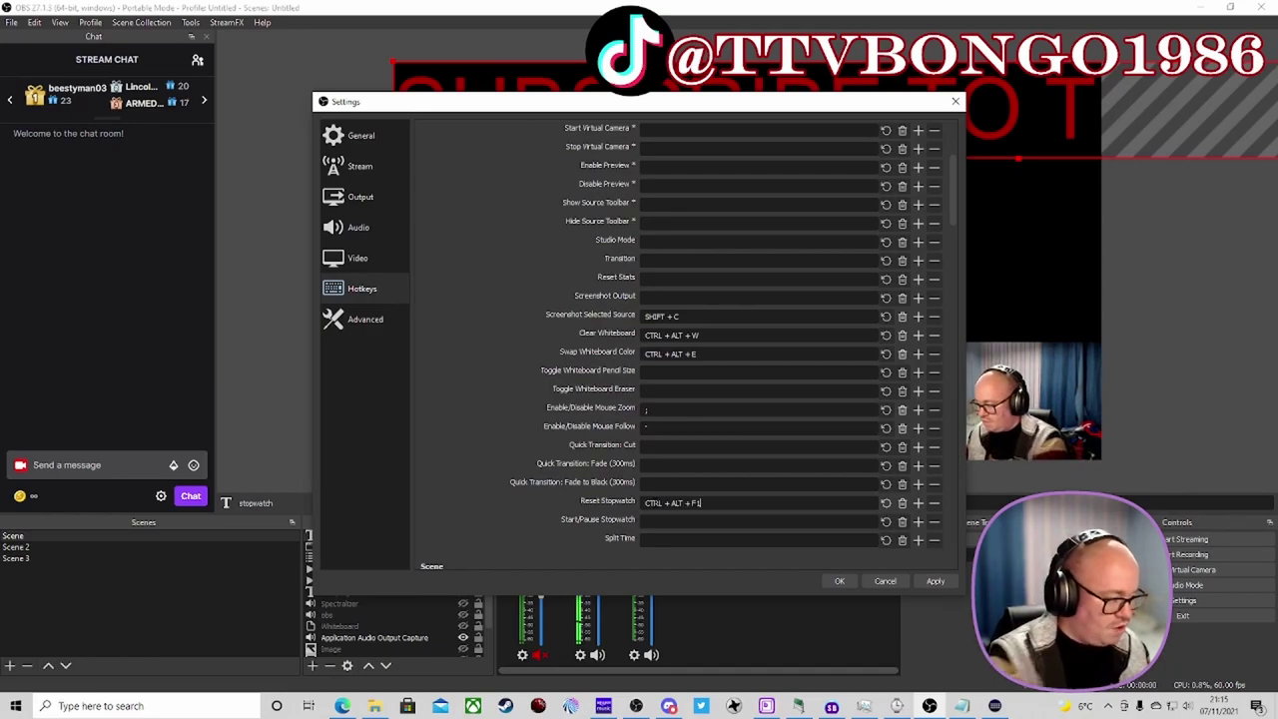
pyautogui.click(655, 521)
pyautogui.hotkey('ctrl', 'alt')
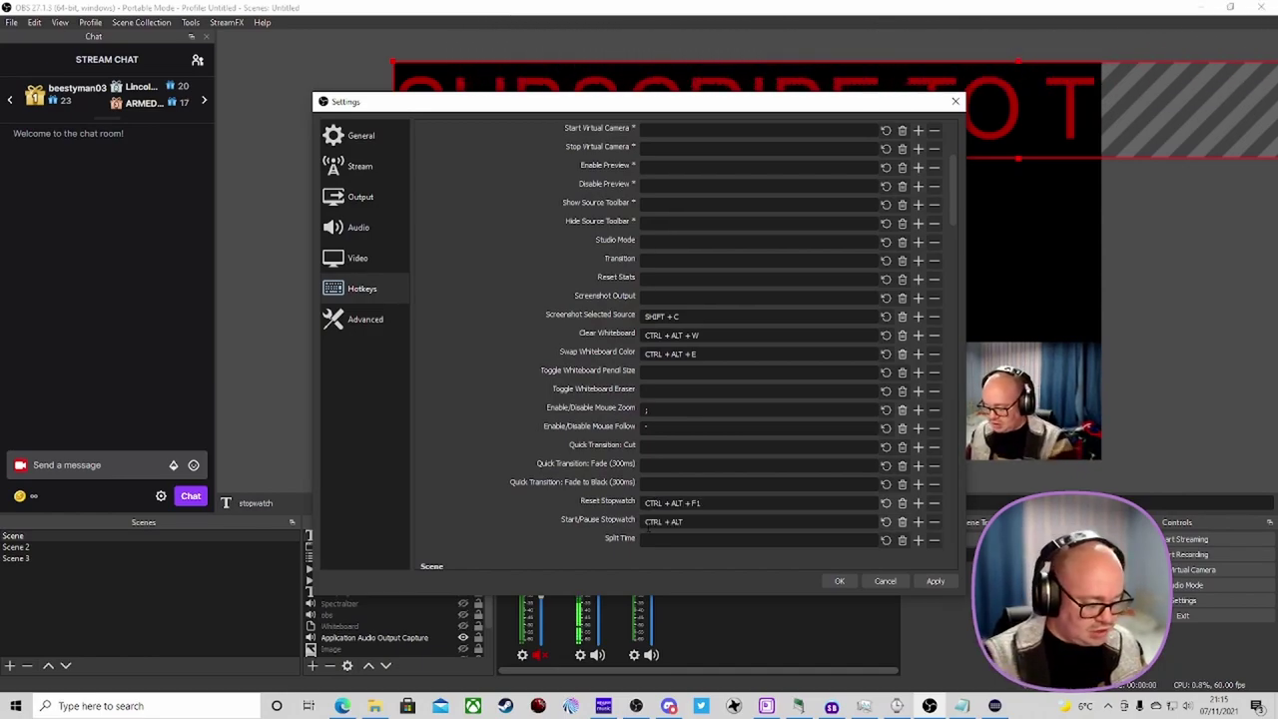
pyautogui.hotkey('ctrl', 'alt', 'F2')
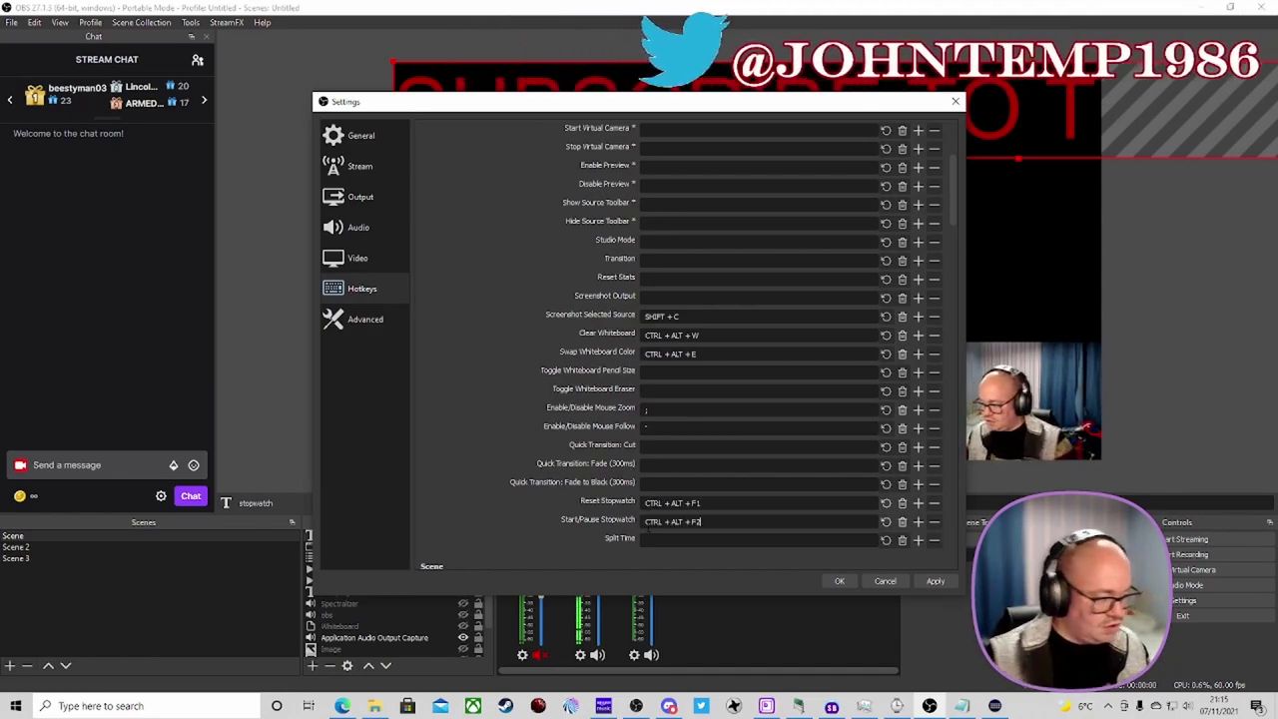
pyautogui.click(994, 706)
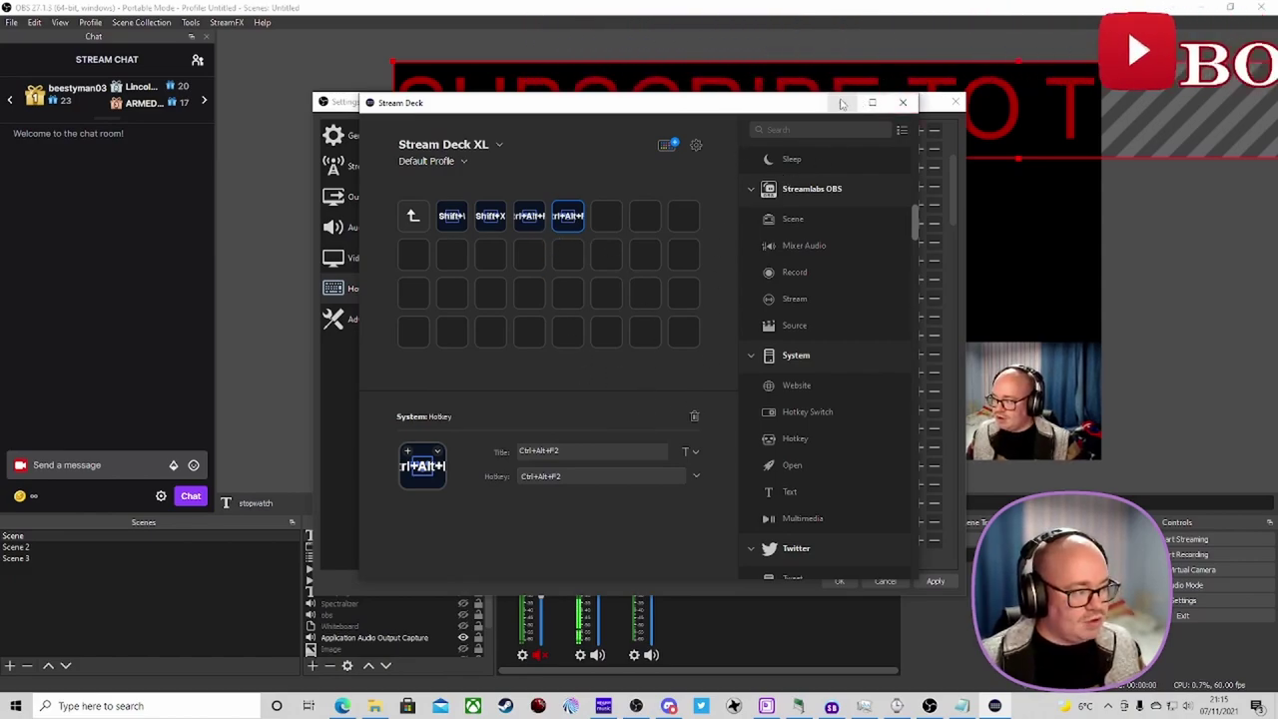
pyautogui.click(899, 104)
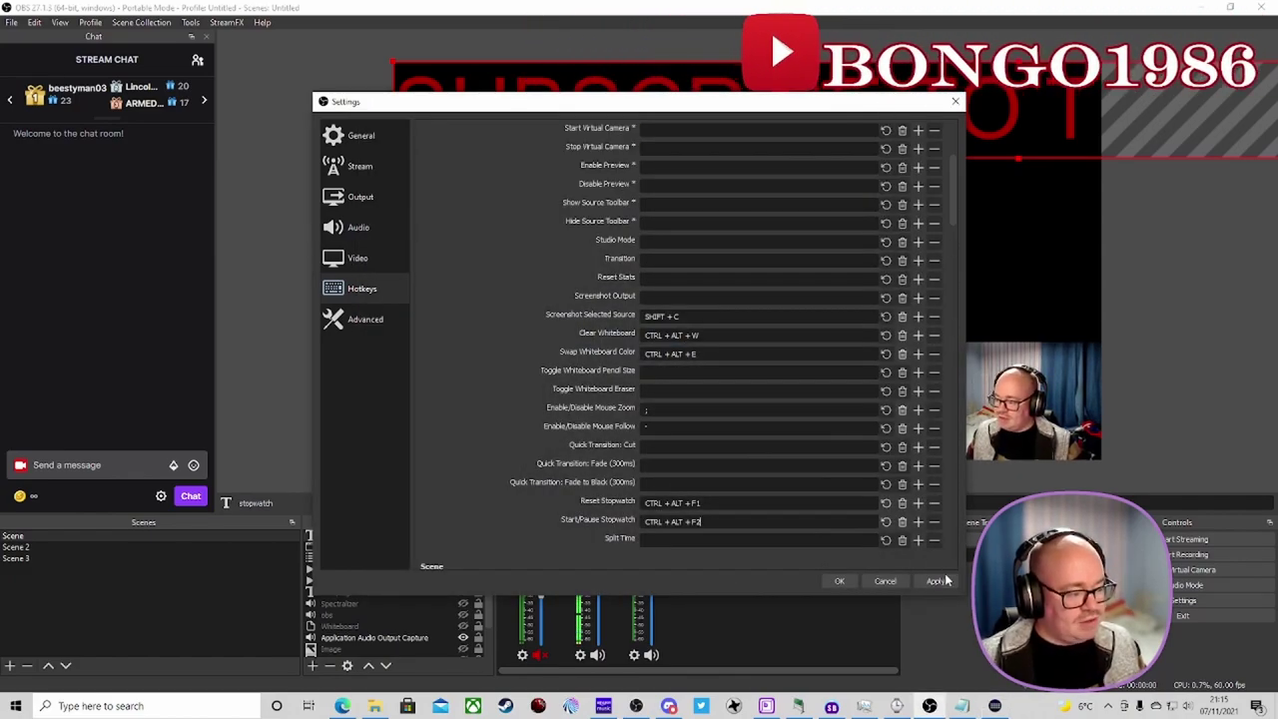
# Save the hotkey settings with OK and rerun the countdown into its red final seconds
pyautogui.click(839, 581)
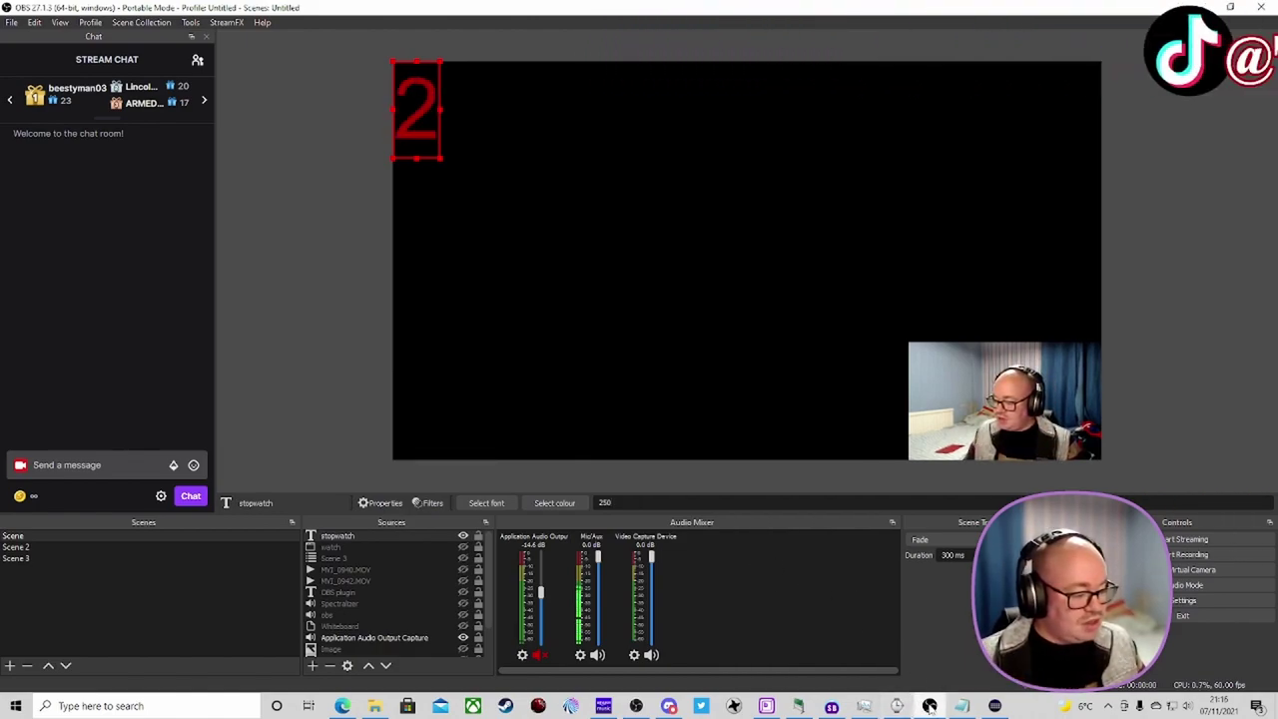
pyautogui.moveTo(934, 702)
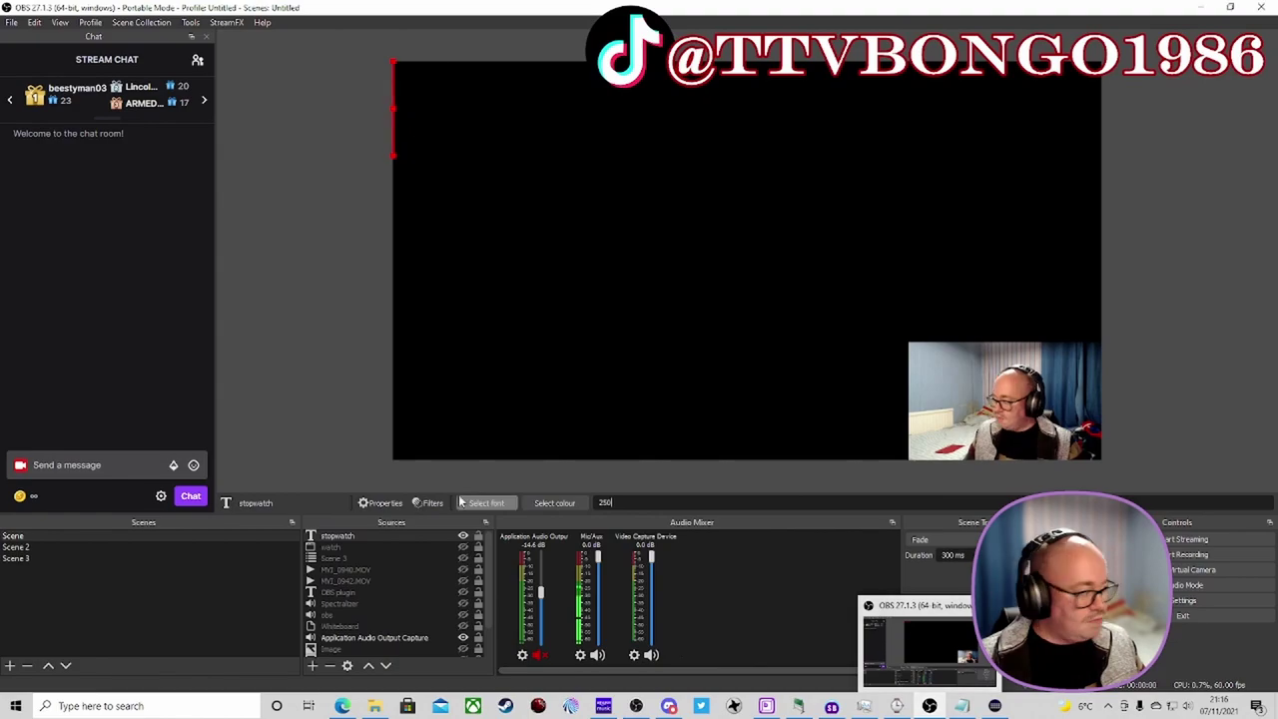
# Reopen the Scripts window from the Tools menu
pyautogui.click(190, 22)
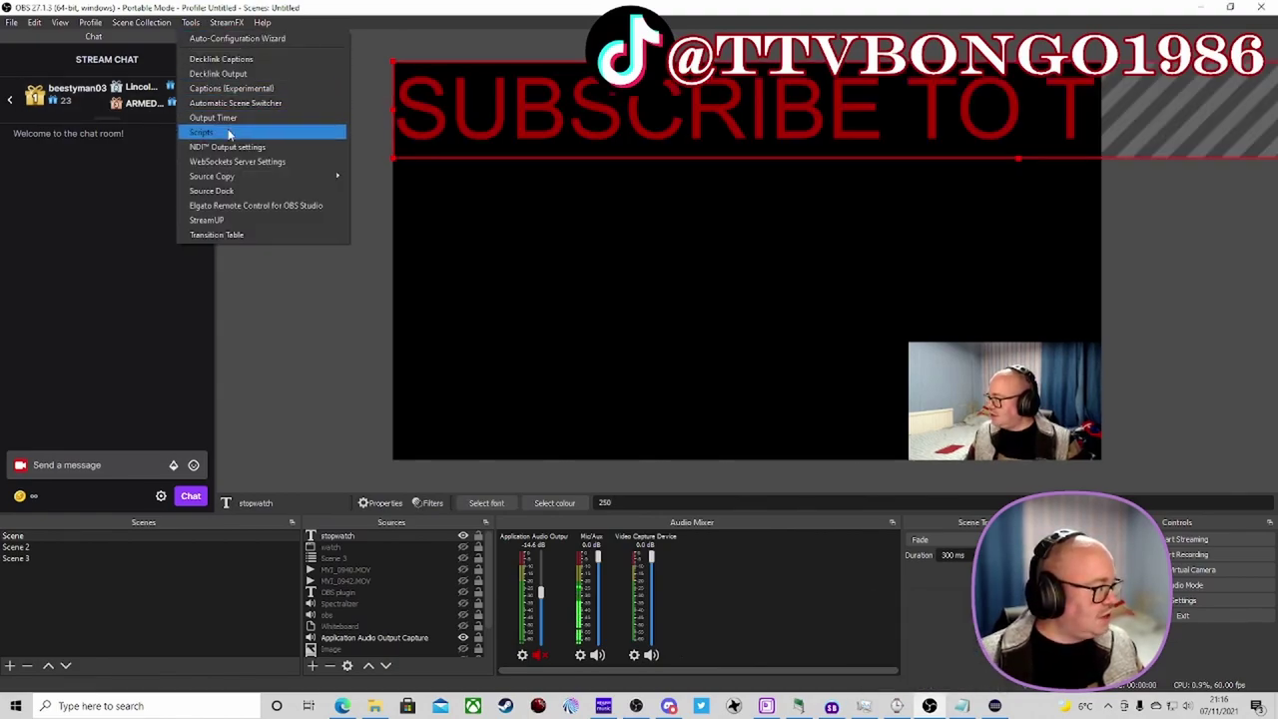
pyautogui.click(210, 132)
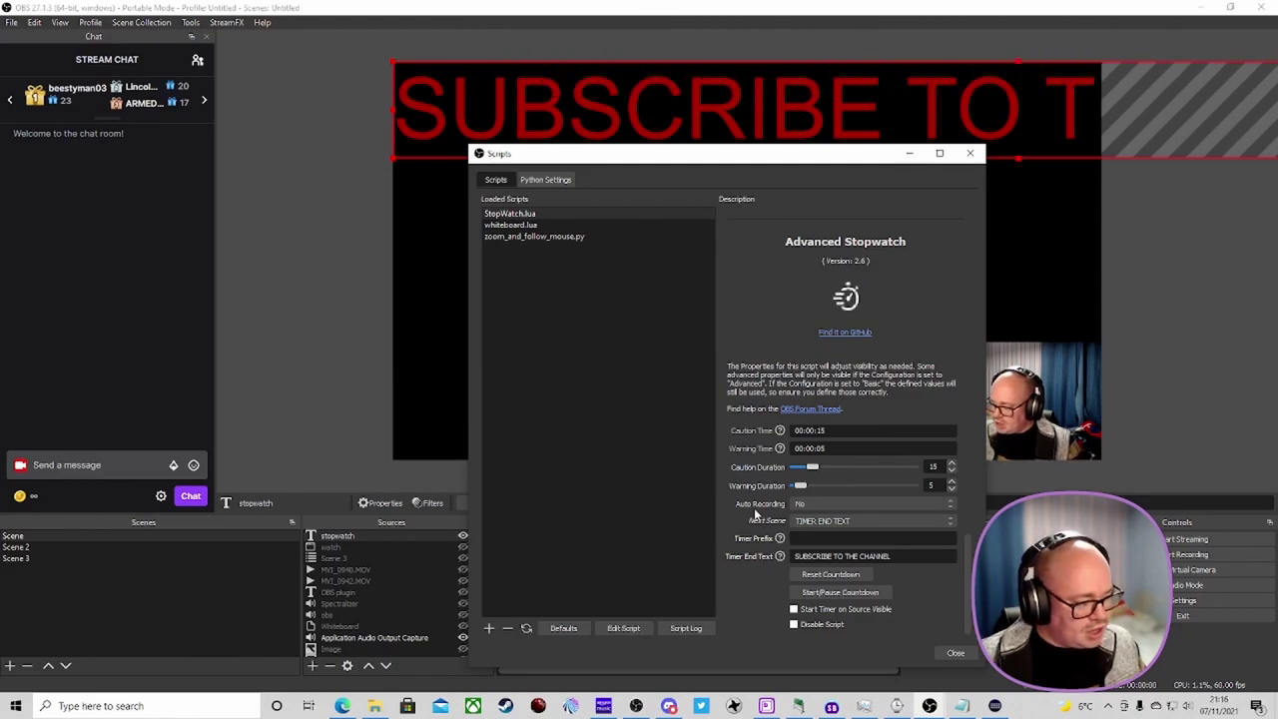
pyautogui.scroll(2, 772, 472)
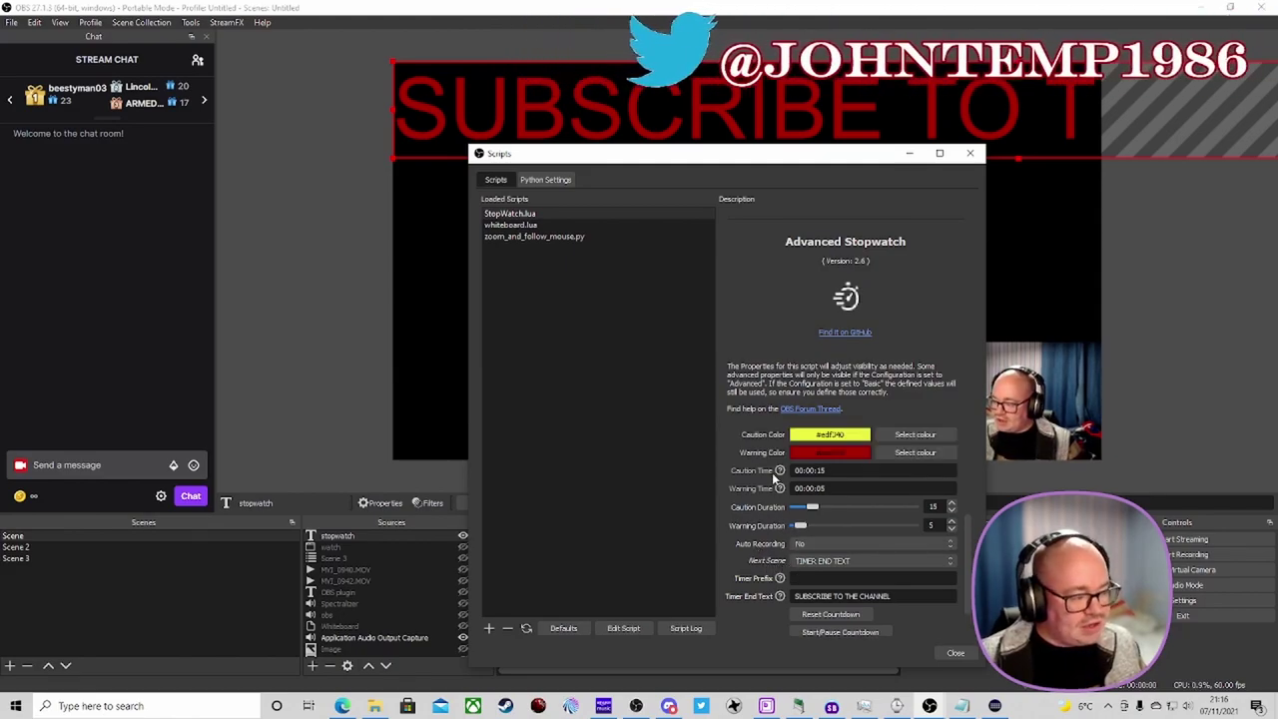
pyautogui.scroll(-3, 773, 464)
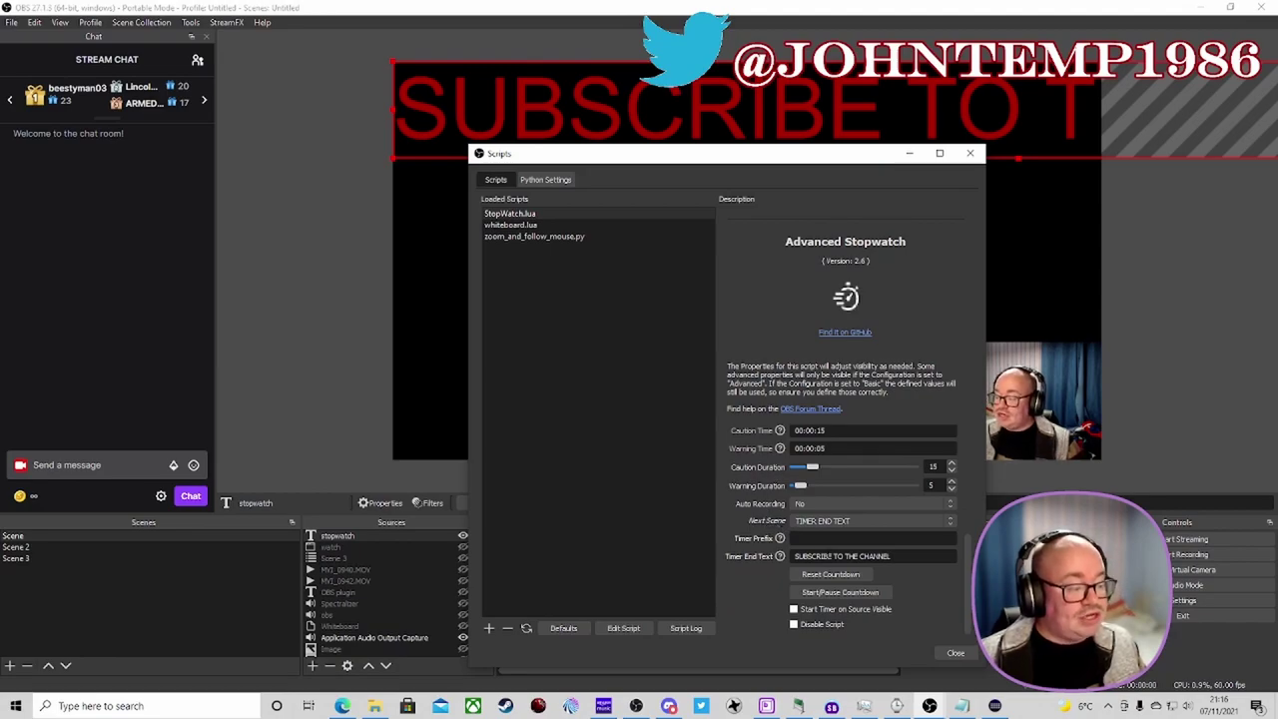
# Set the Advanced Stopwatch's Next Scene to Scene 2
pyautogui.moveTo(890, 556); pyautogui.dragTo(875, 556)
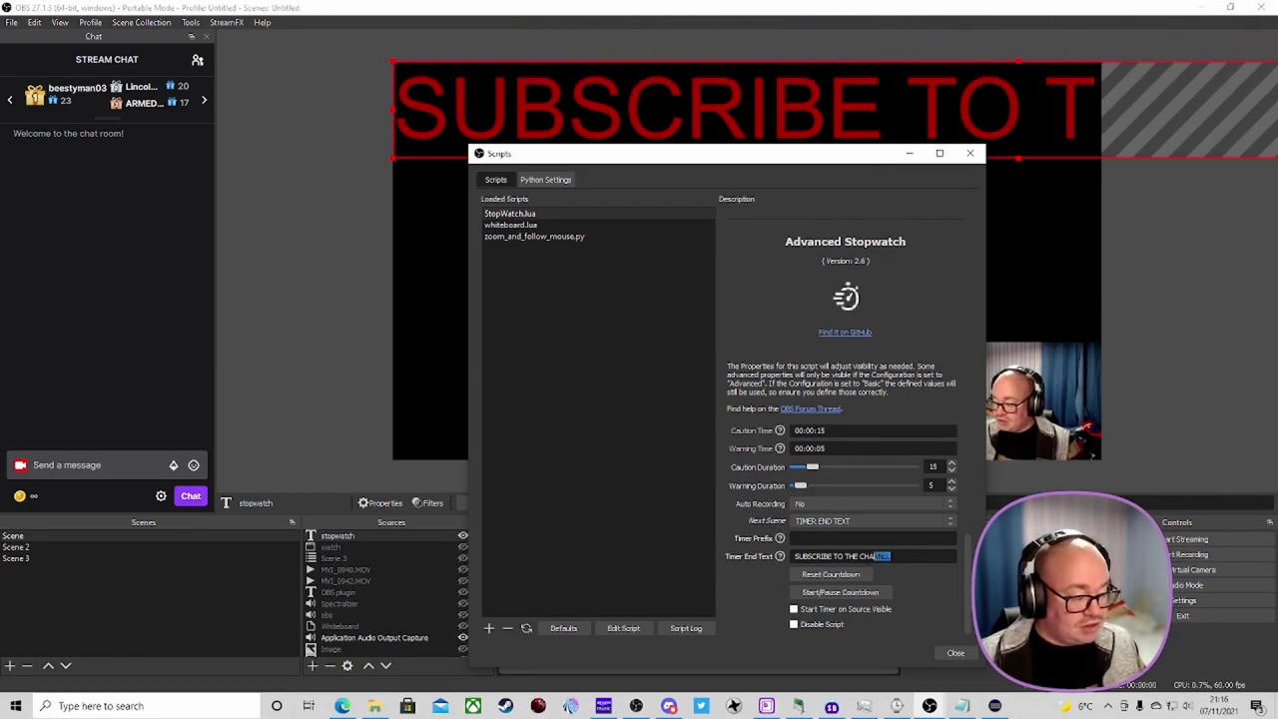
pyautogui.click(814, 521)
pyautogui.click(817, 551)
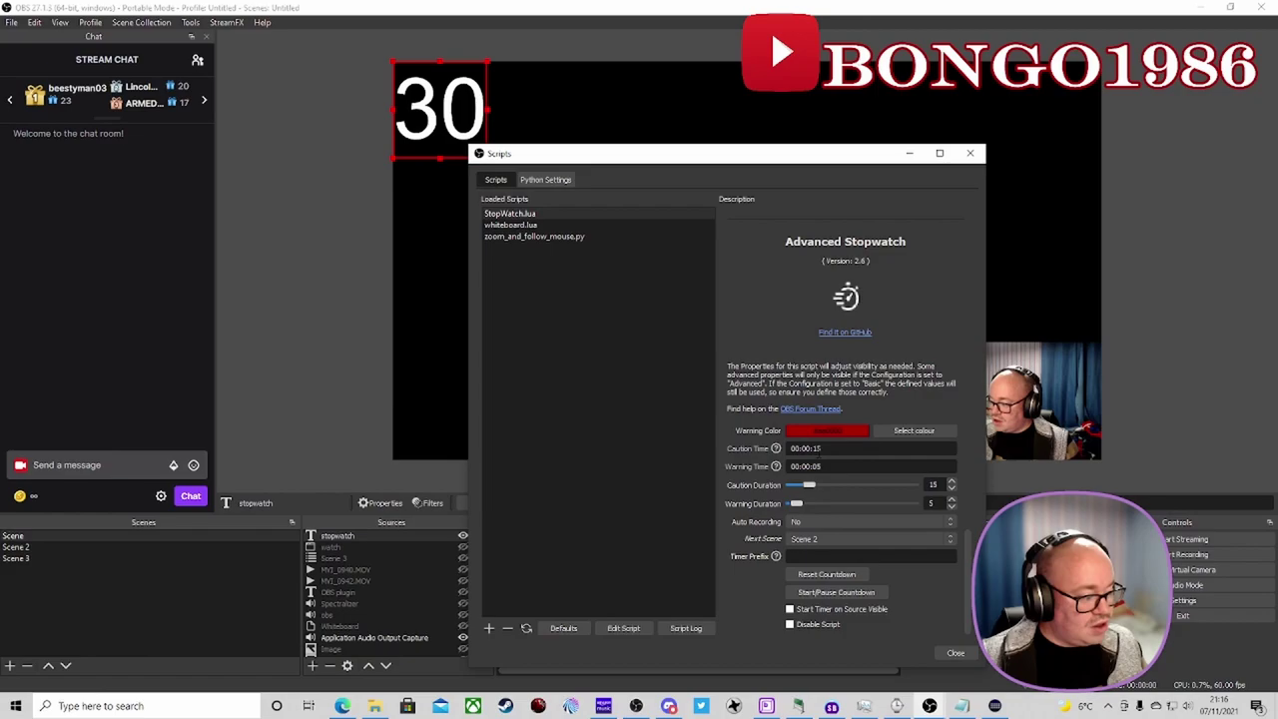
# Change the countdown Seconds from 30 to 20
pyautogui.scroll(3, 833, 464)
pyautogui.scroll(1, 817, 450)
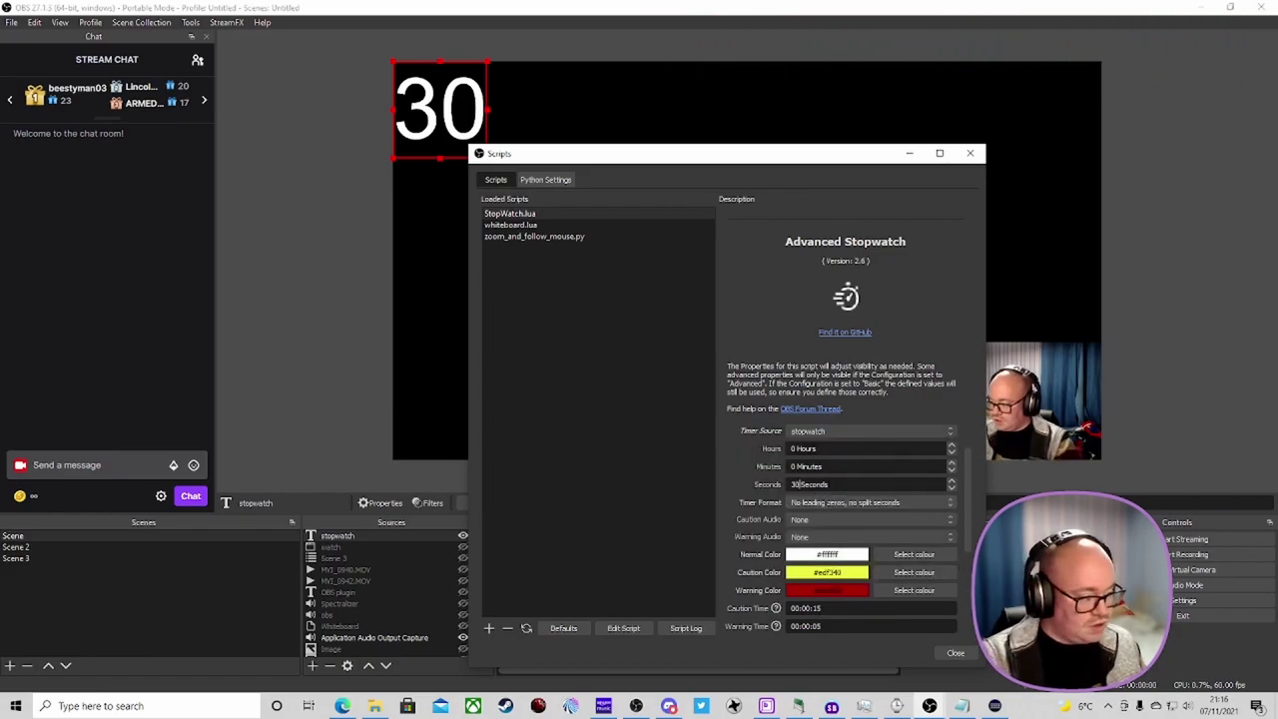
pyautogui.press('BackSpace')
pyautogui.press('BackSpace')
pyautogui.write('20')
pyautogui.scroll(-2, 805, 540)
pyautogui.scroll(-2, 805, 540)
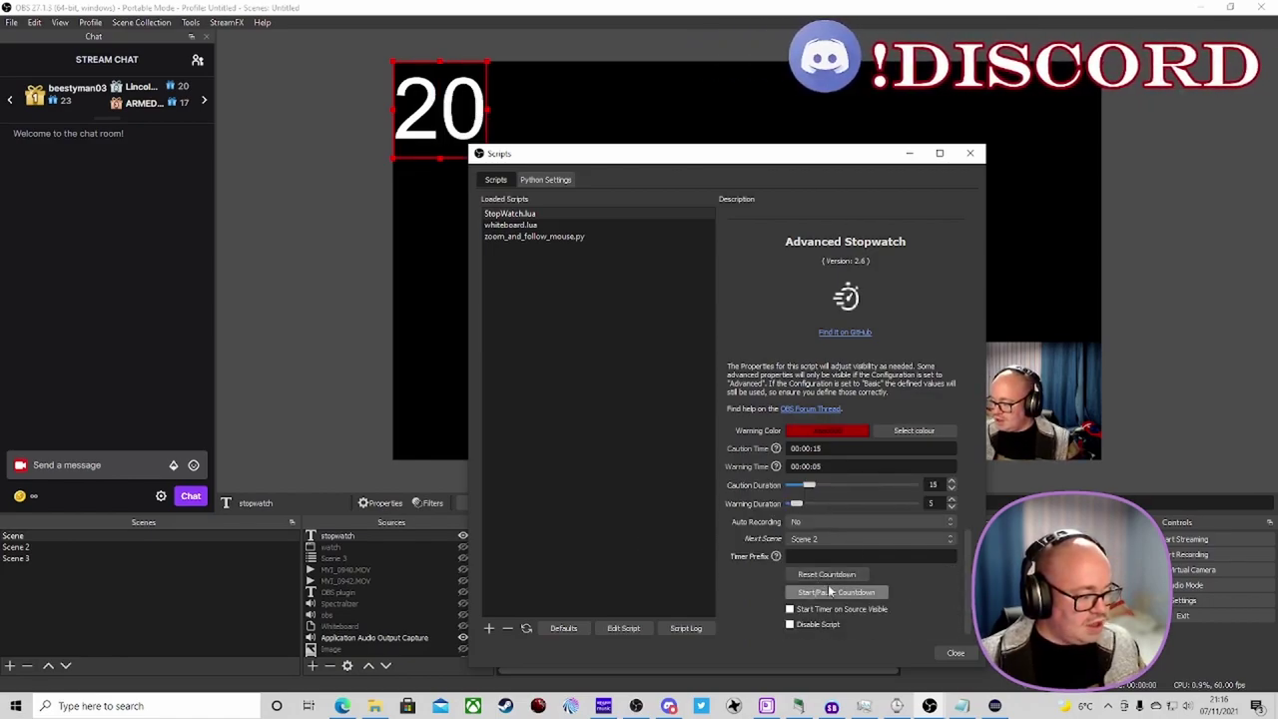
# Start the 20-second countdown and move the Scripts window aside until Scene 2 appears
pyautogui.click(828, 594)
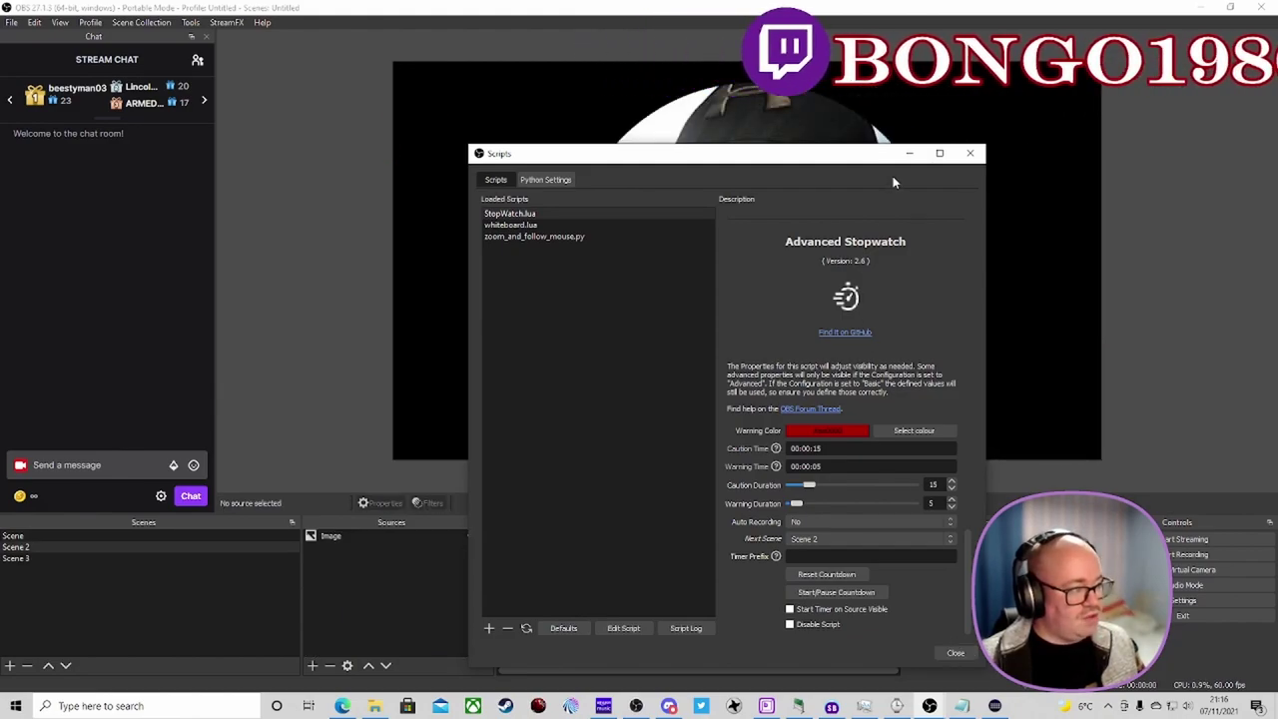
pyautogui.moveTo(865, 159); pyautogui.dragTo(843, 90)
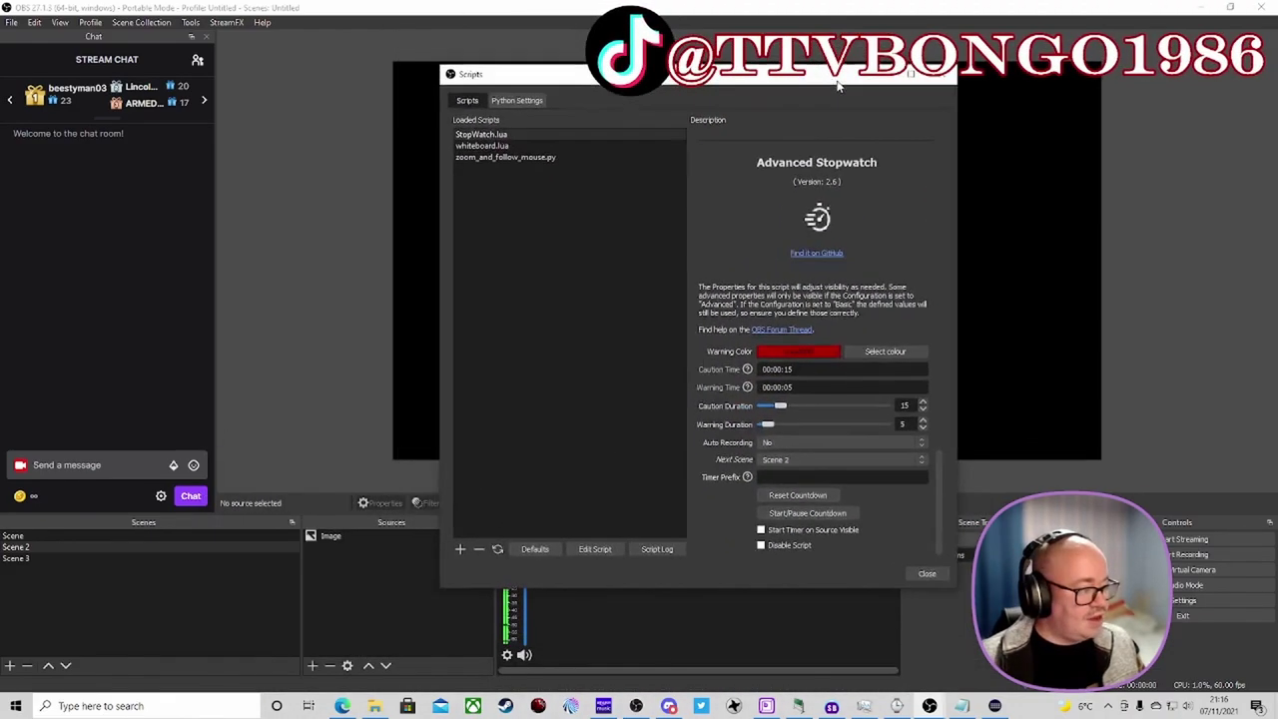